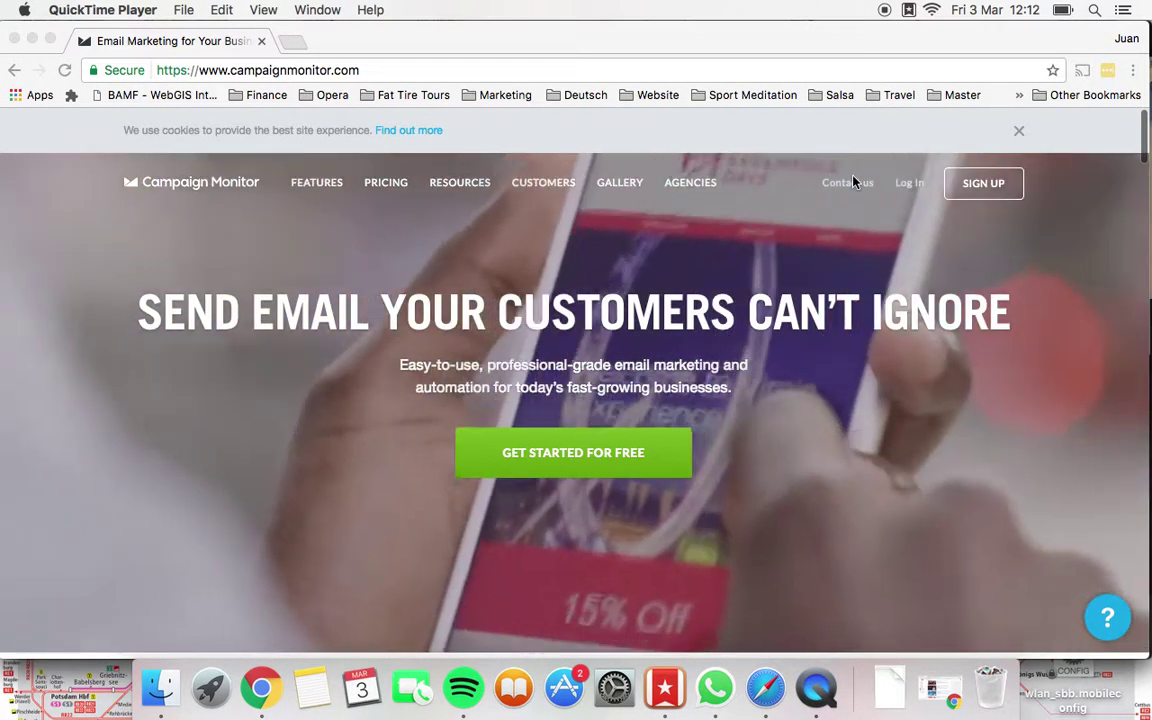
Log in to the Fat Tire Berlin Campaign Monitor account in Chrome and start a new campaign
{"action": "left_click", "coordinate": [885, 184]}
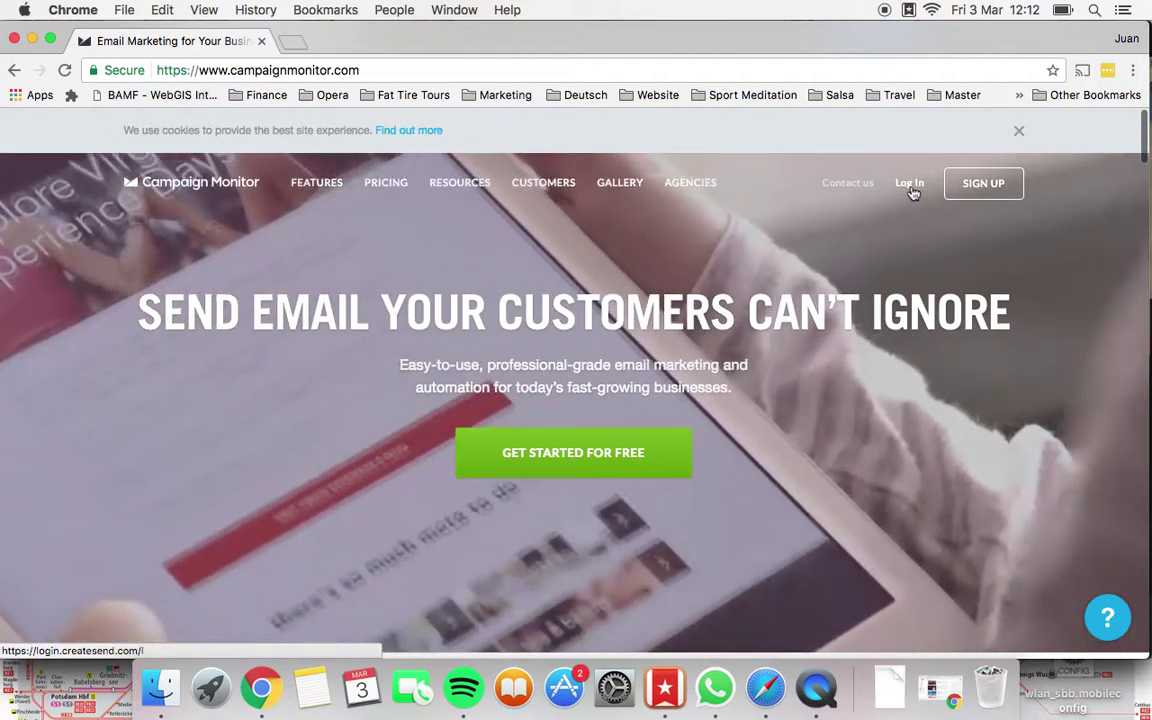
{"action": "left_click", "coordinate": [911, 188]}
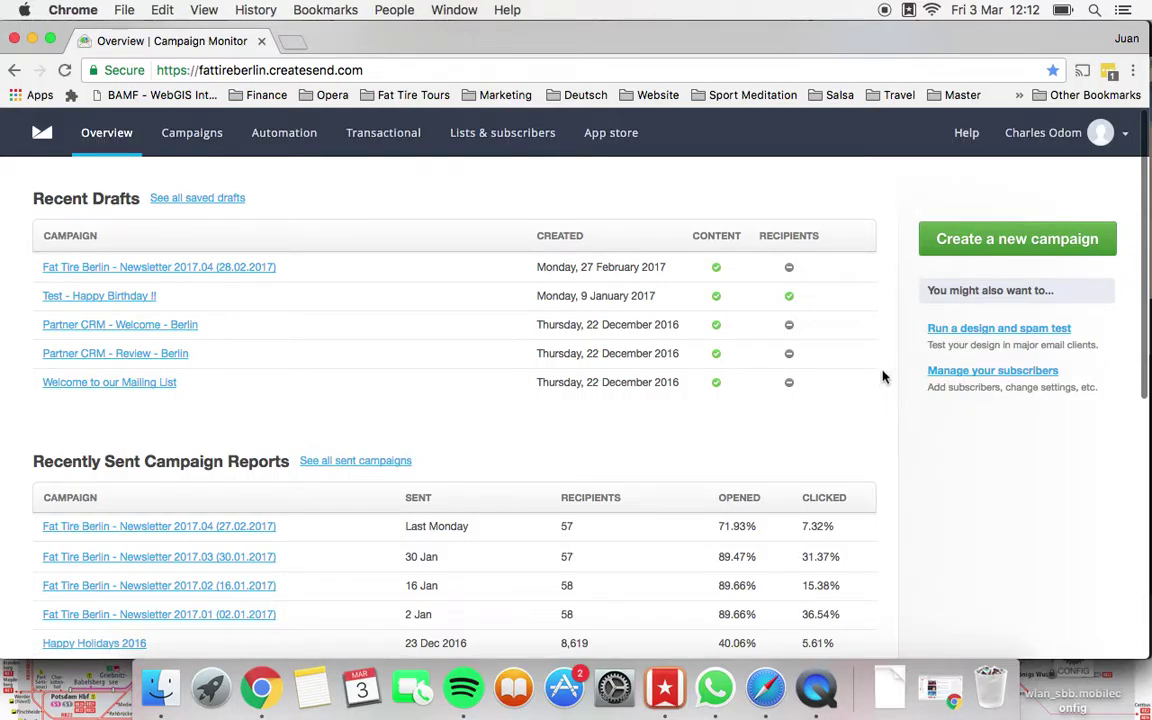
{"action": "left_click", "coordinate": [1006, 250]}
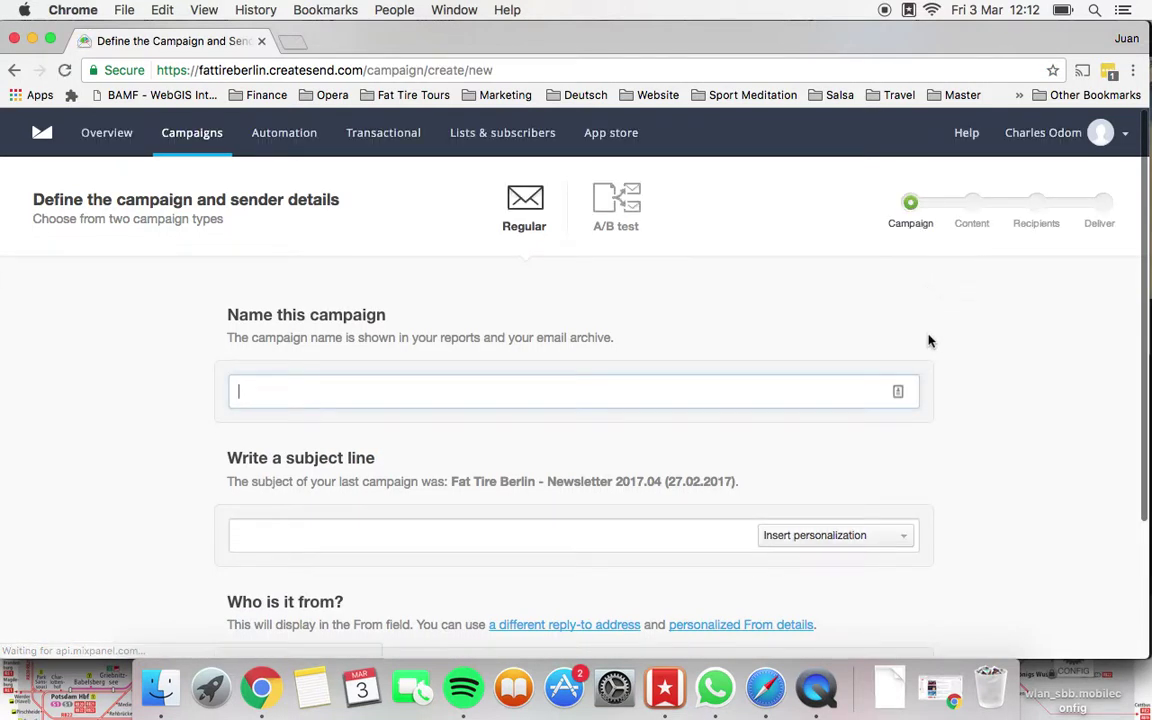
Name the campaign 'Fat Tire Berlin - Newsletter 2017.05 (06.03.2017)'
{"action": "type", "text": "Fat Tire Berlin - Newsletter 2017.04 (28.02.2017)"}
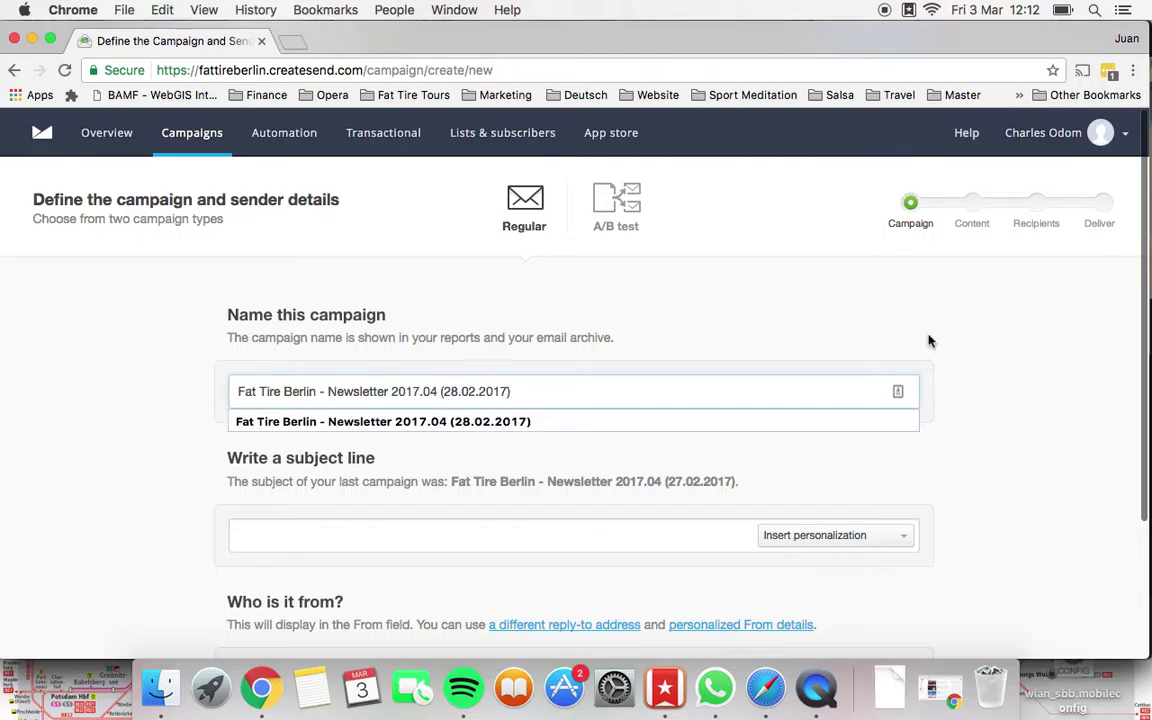
{"action": "left_click", "coordinate": [436, 391]}
{"action": "key", "text": "BackSpace"}
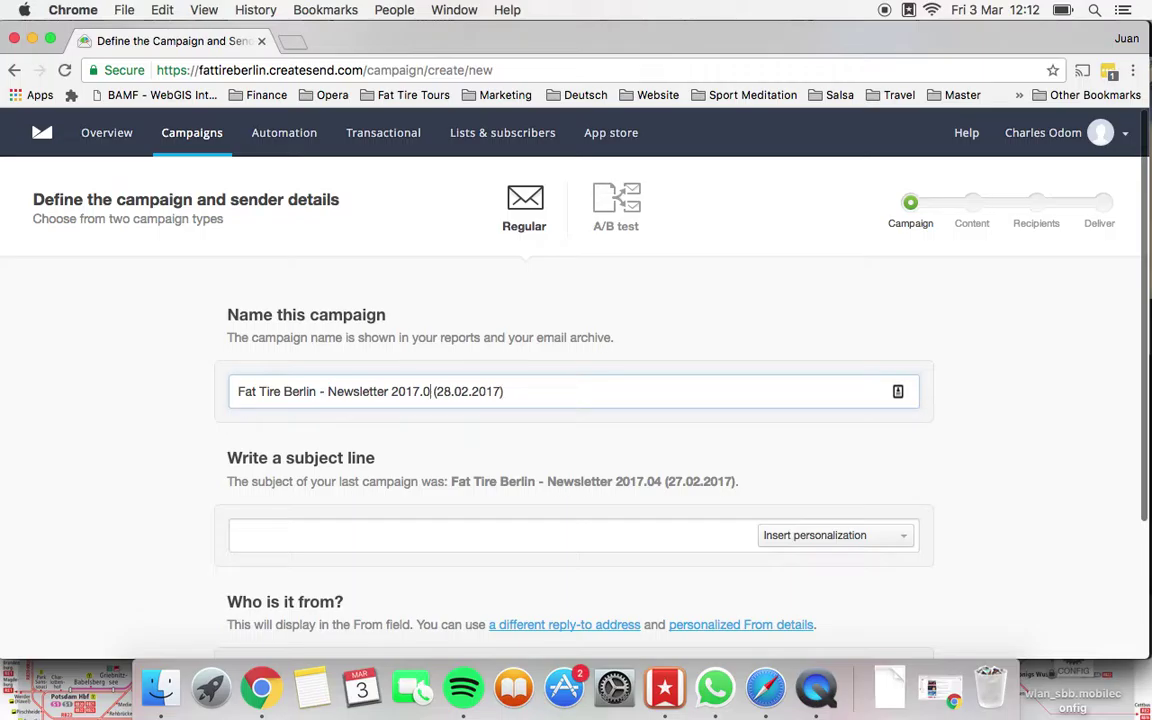
{"action": "type", "text": "5"}
{"action": "key", "text": "BackSpace"}
{"action": "key", "text": "BackSpace"}
{"action": "type", "text": "0"}
{"action": "type", "text": "6"}
{"action": "key", "text": "BackSpace"}
{"action": "type", "text": "3"}
Paste the campaign title into the subject line
{"action": "scroll", "coordinate": [342, 492], "scroll_direction": "down", "scroll_amount": 2}
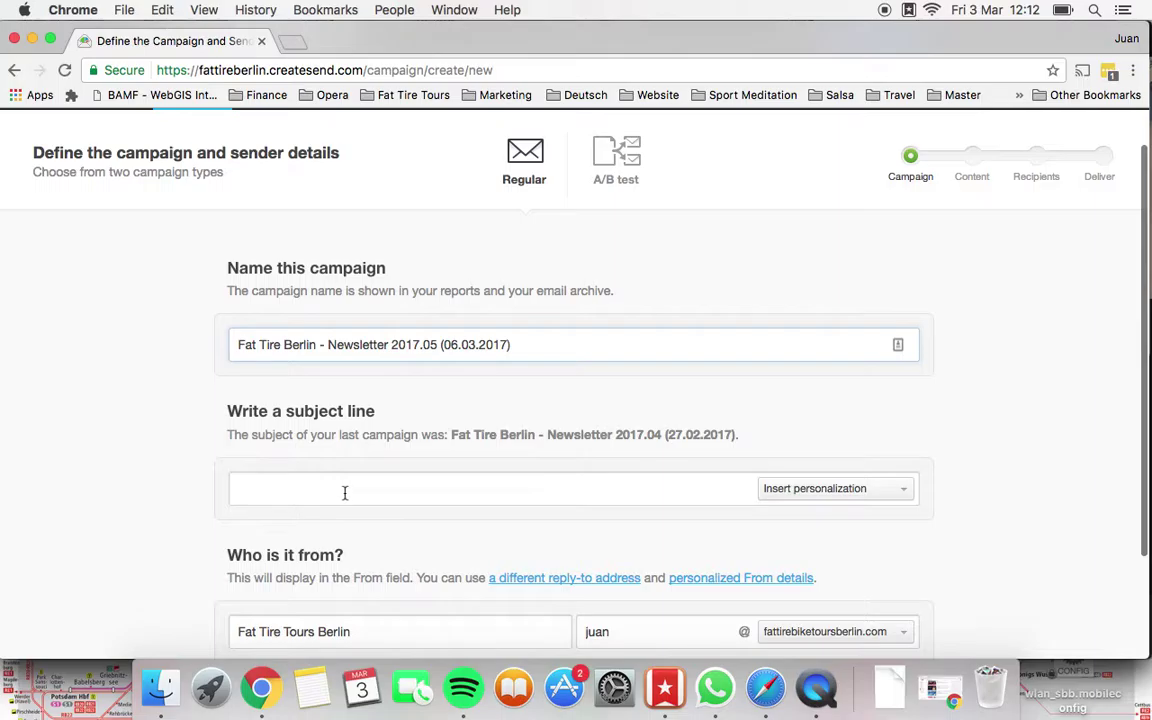
{"action": "left_click", "coordinate": [342, 492]}
{"action": "type", "text": "Fat Tire Berlin - Newsletter 2017.05 (06.03.2017)"}
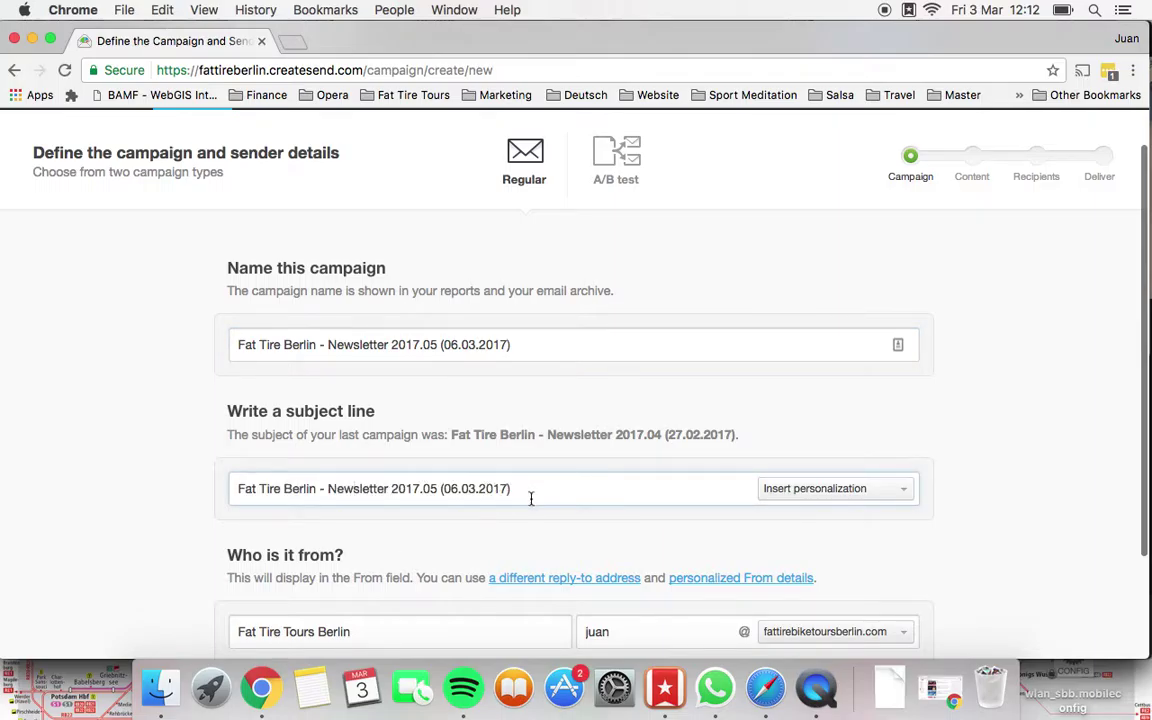
{"action": "scroll", "coordinate": [585, 496], "scroll_direction": "down", "scroll_amount": 1}
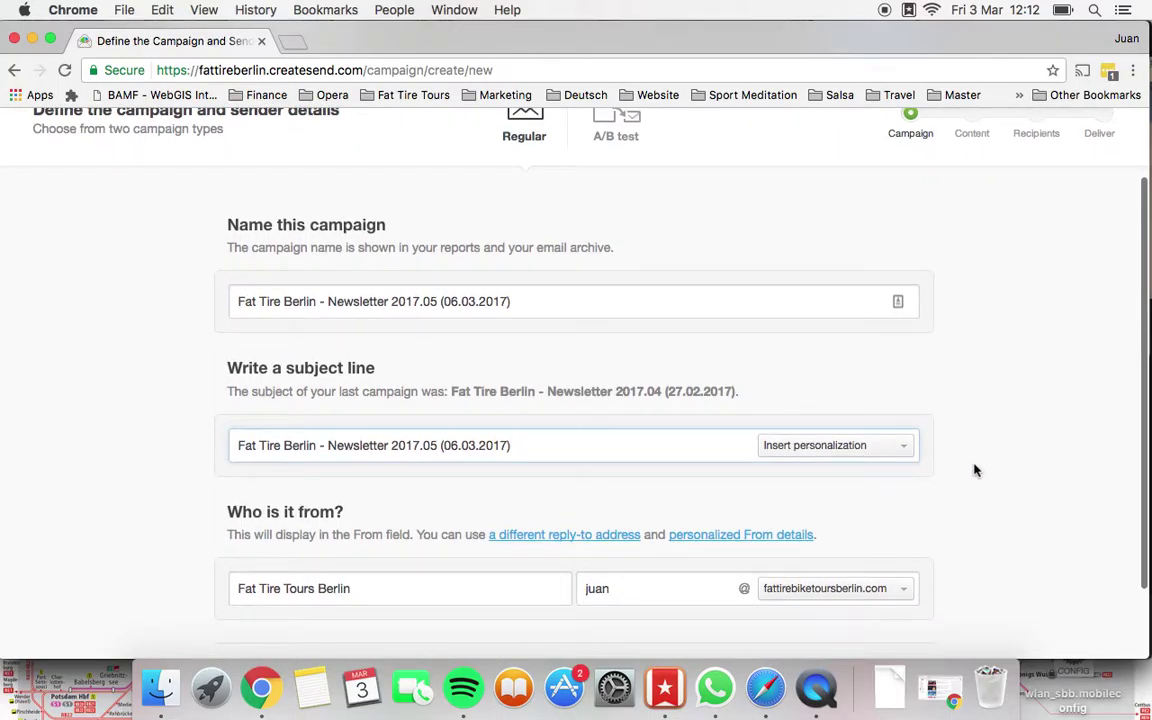
{"action": "scroll", "coordinate": [975, 470], "scroll_direction": "down", "scroll_amount": 1}
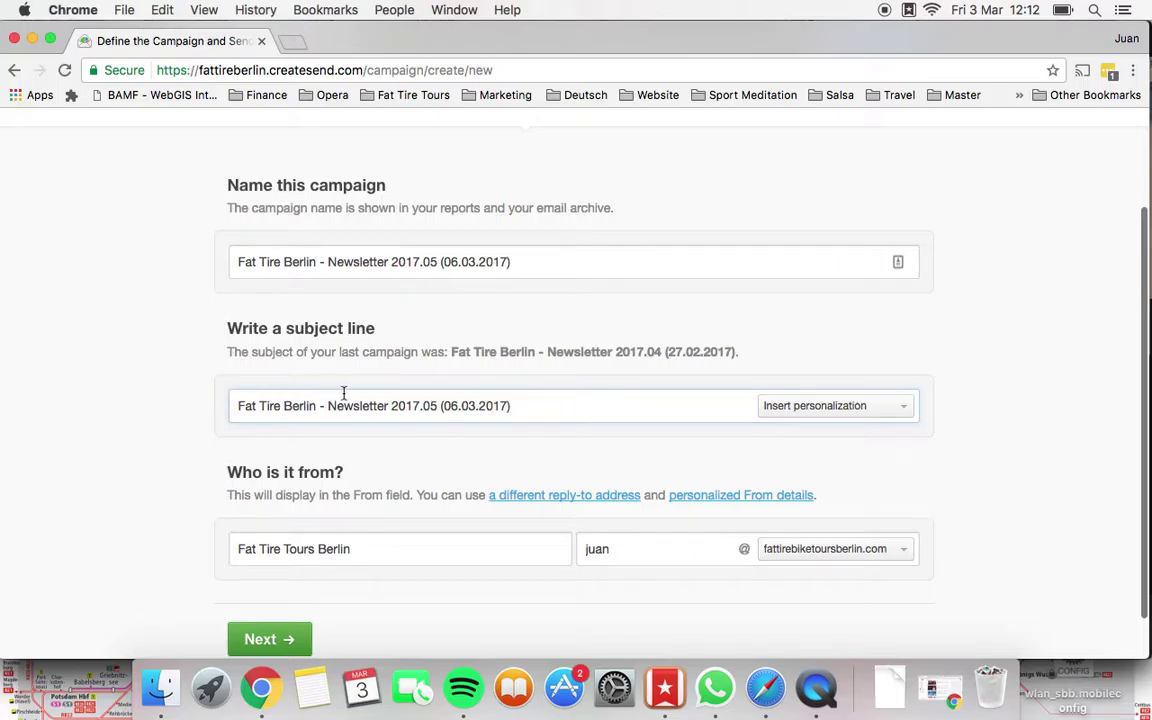
{"action": "scroll", "coordinate": [430, 420], "scroll_direction": "down", "scroll_amount": 1}
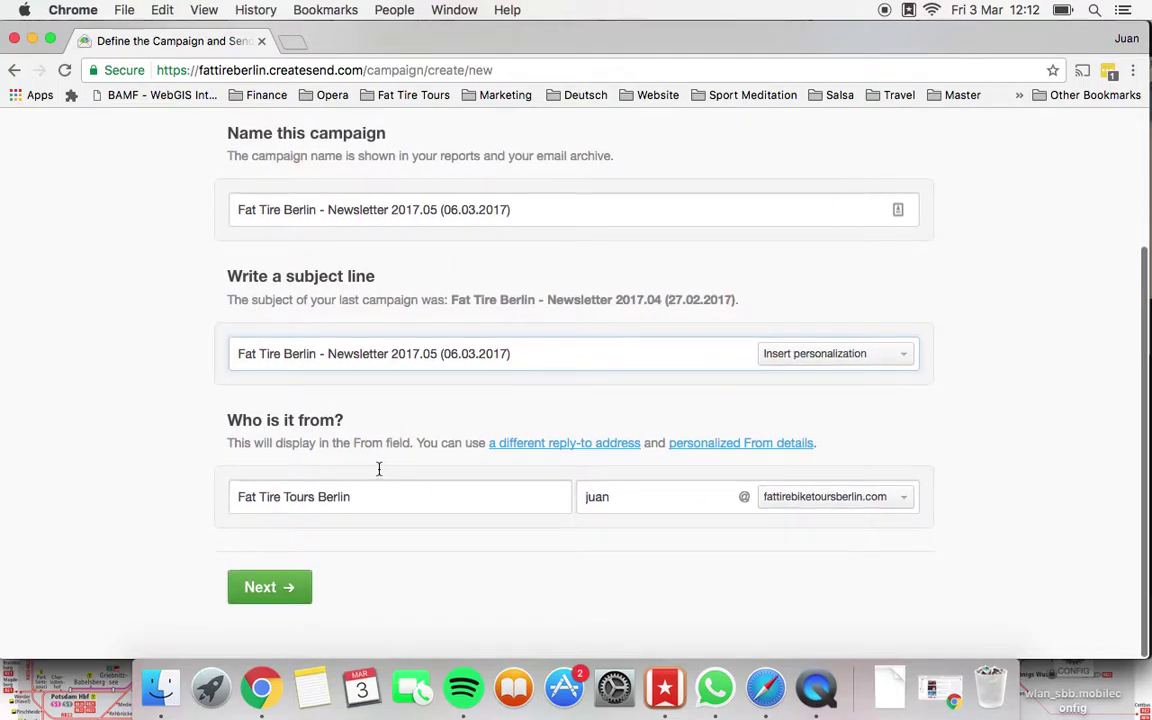
{"action": "left_click", "coordinate": [242, 430]}
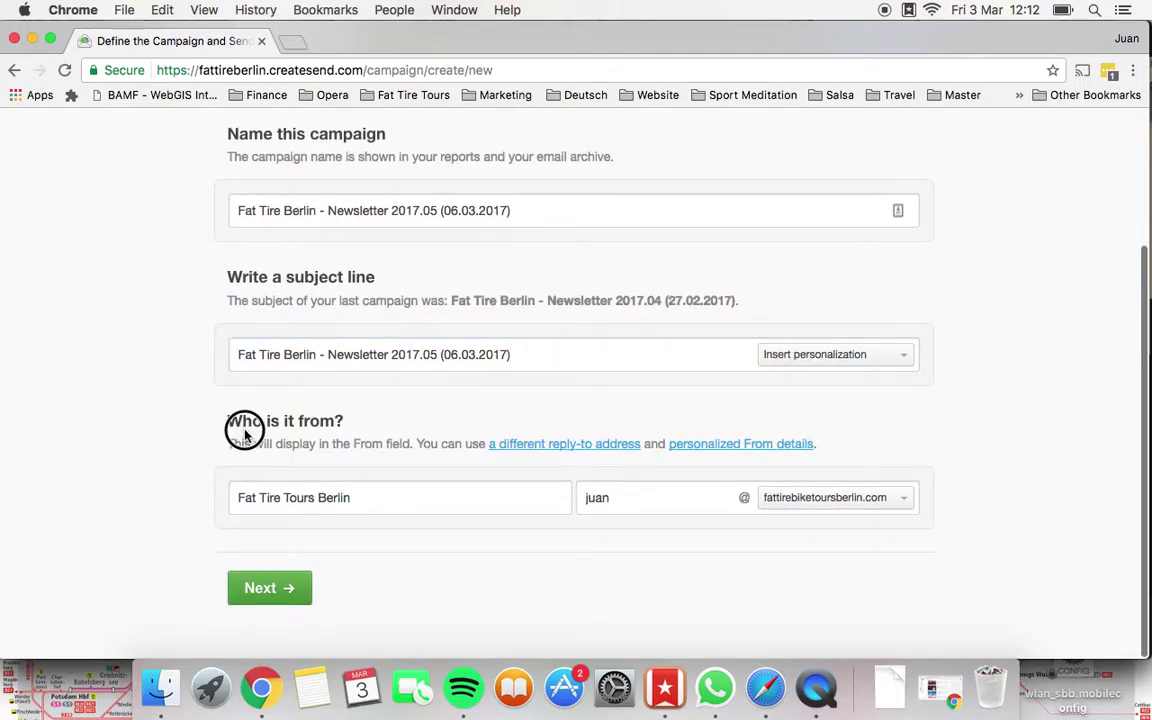
{"action": "left_click", "coordinate": [344, 438]}
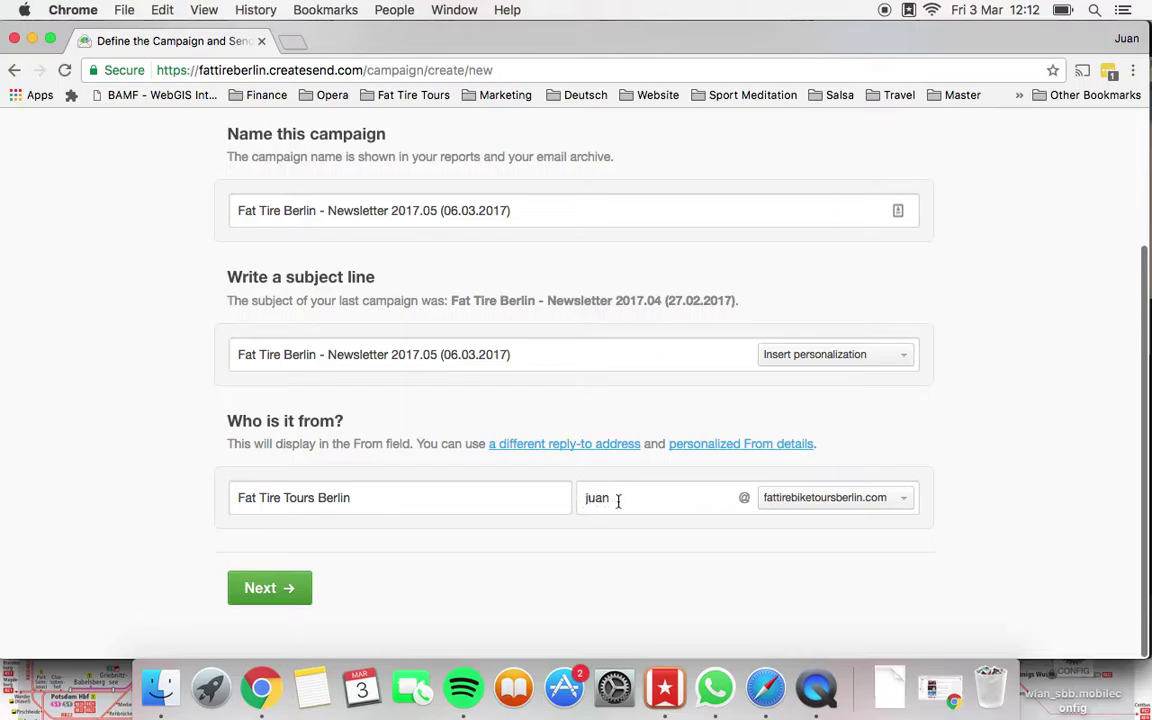
Change the sender's From email address and continue to the content step
{"action": "left_click", "coordinate": [623, 501]}
{"action": "key", "text": "BackSpace"}
{"action": "key", "text": "BackSpace"}
{"action": "key", "text": "BackSpace"}
{"action": "type", "text": "rebecca"}
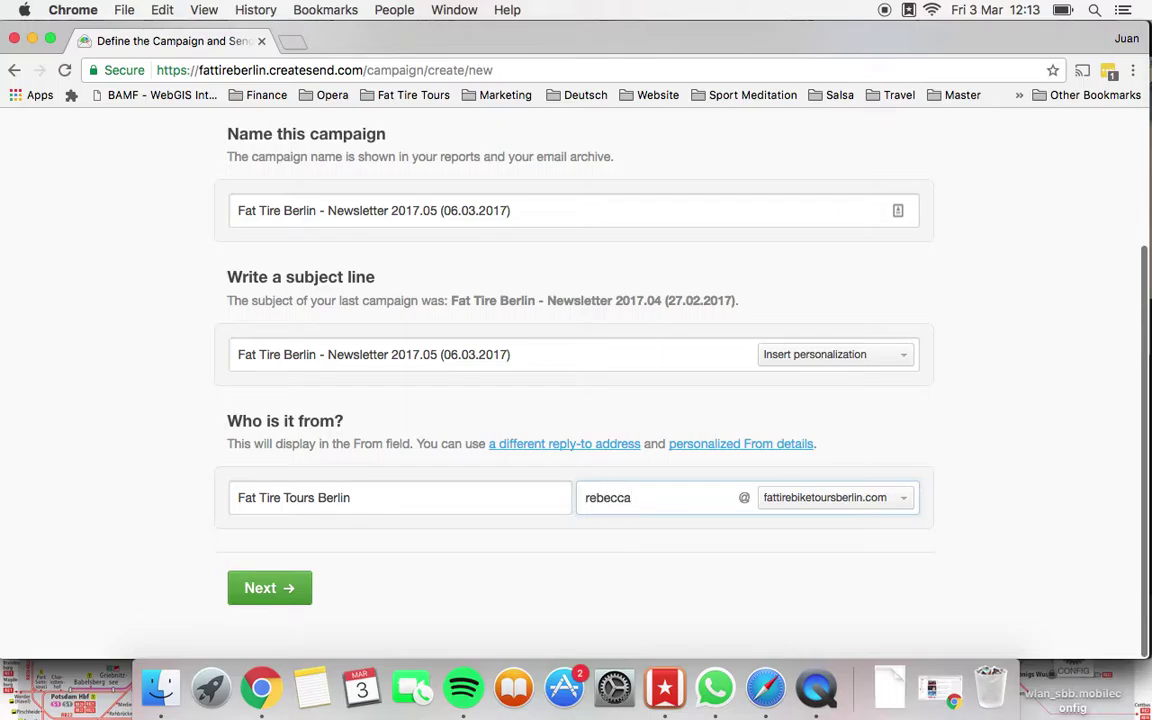
{"action": "left_click", "coordinate": [270, 594]}
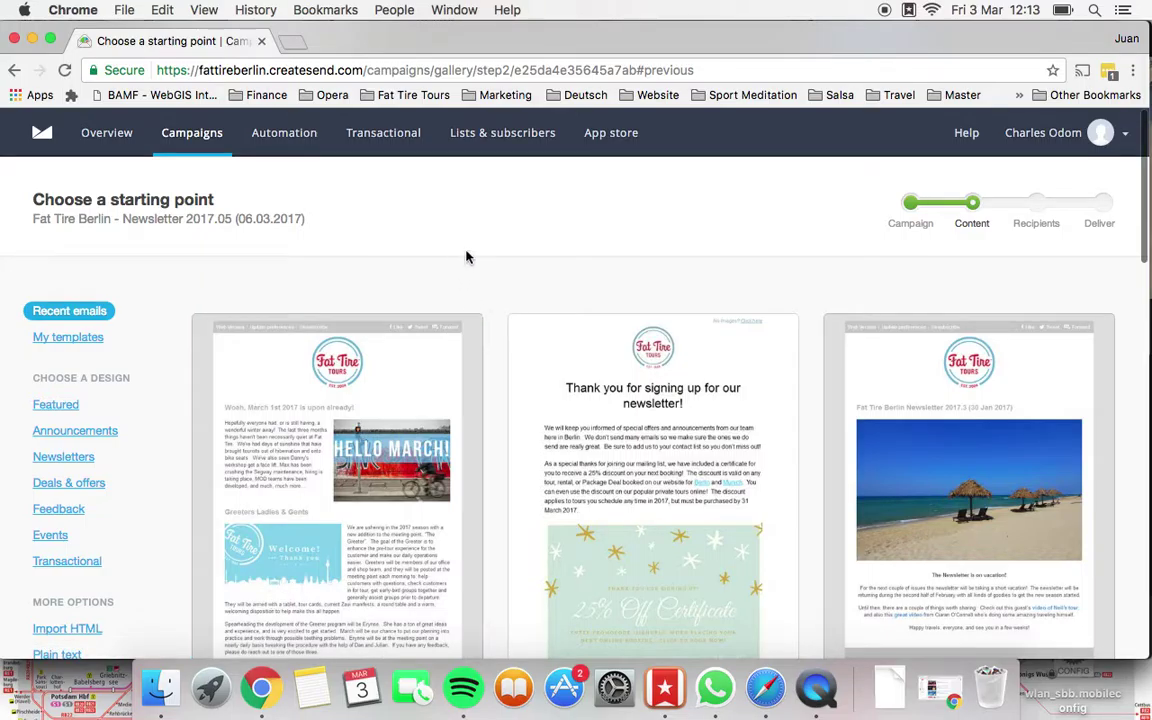
Browse the Recent emails gallery and pick the 27 Feb newsletter as the starting point
{"action": "scroll", "coordinate": [700, 285], "scroll_direction": "down", "scroll_amount": 1}
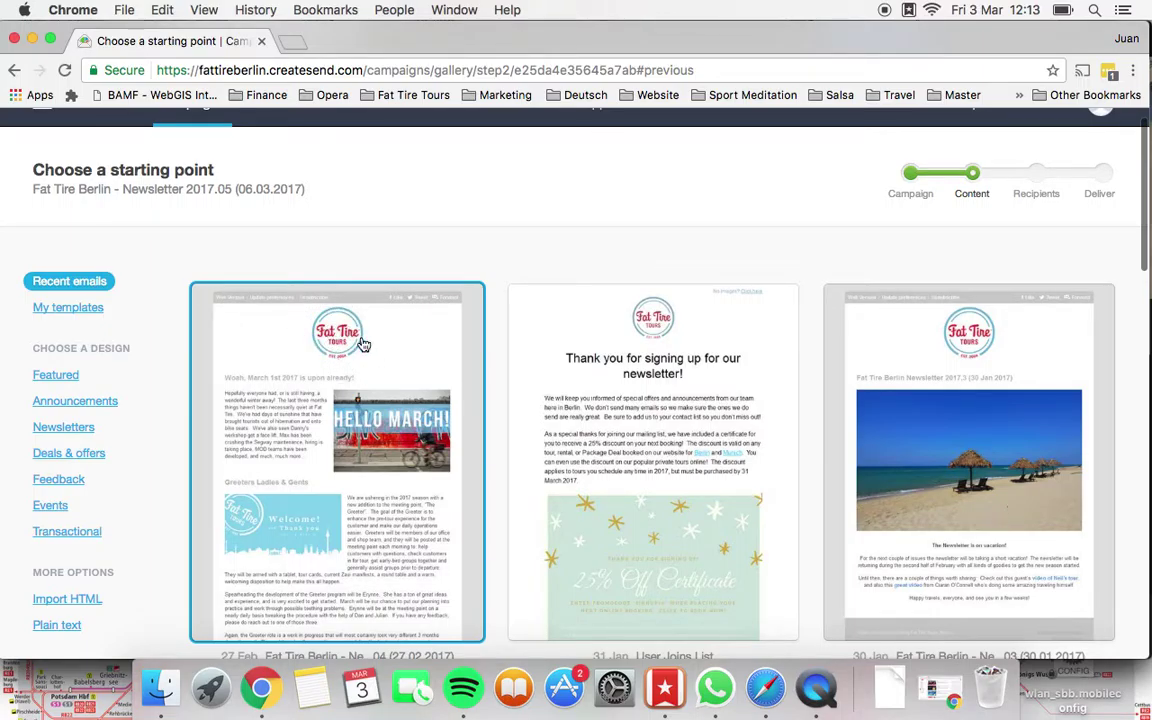
{"action": "scroll", "coordinate": [347, 360], "scroll_direction": "down", "scroll_amount": 1}
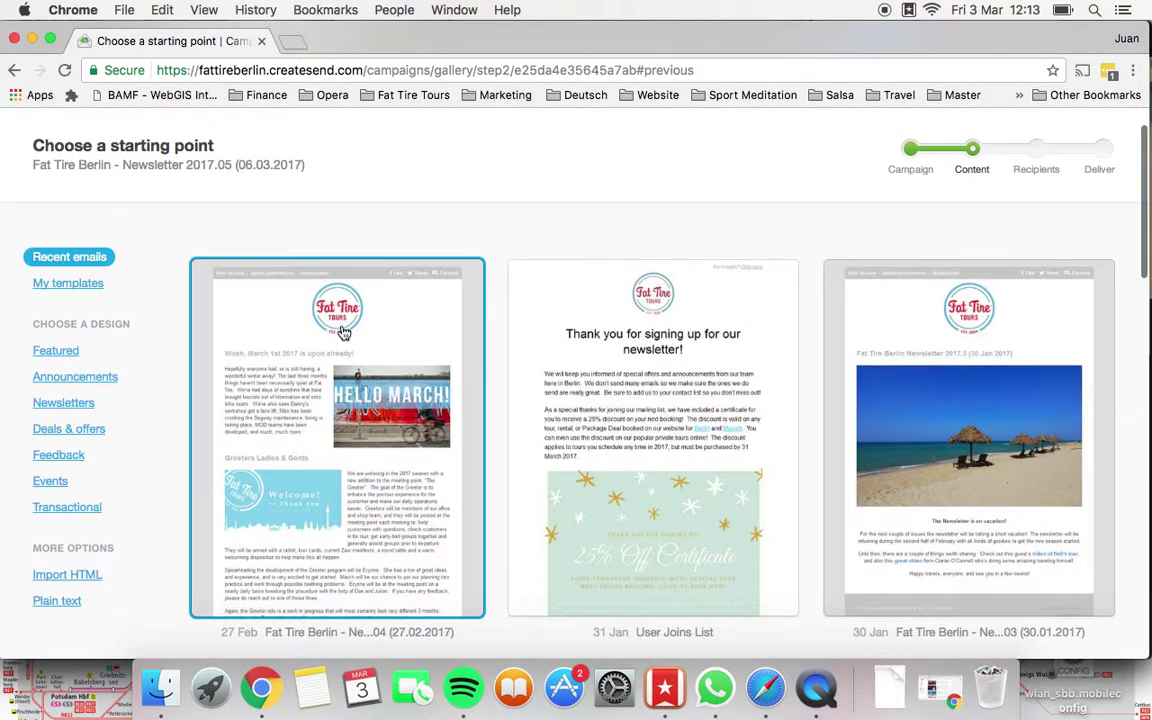
{"action": "scroll", "coordinate": [370, 385], "scroll_direction": "down", "scroll_amount": 1}
{"action": "scroll", "coordinate": [379, 394], "scroll_direction": "down", "scroll_amount": 3}
{"action": "scroll", "coordinate": [377, 460], "scroll_direction": "down", "scroll_amount": 3}
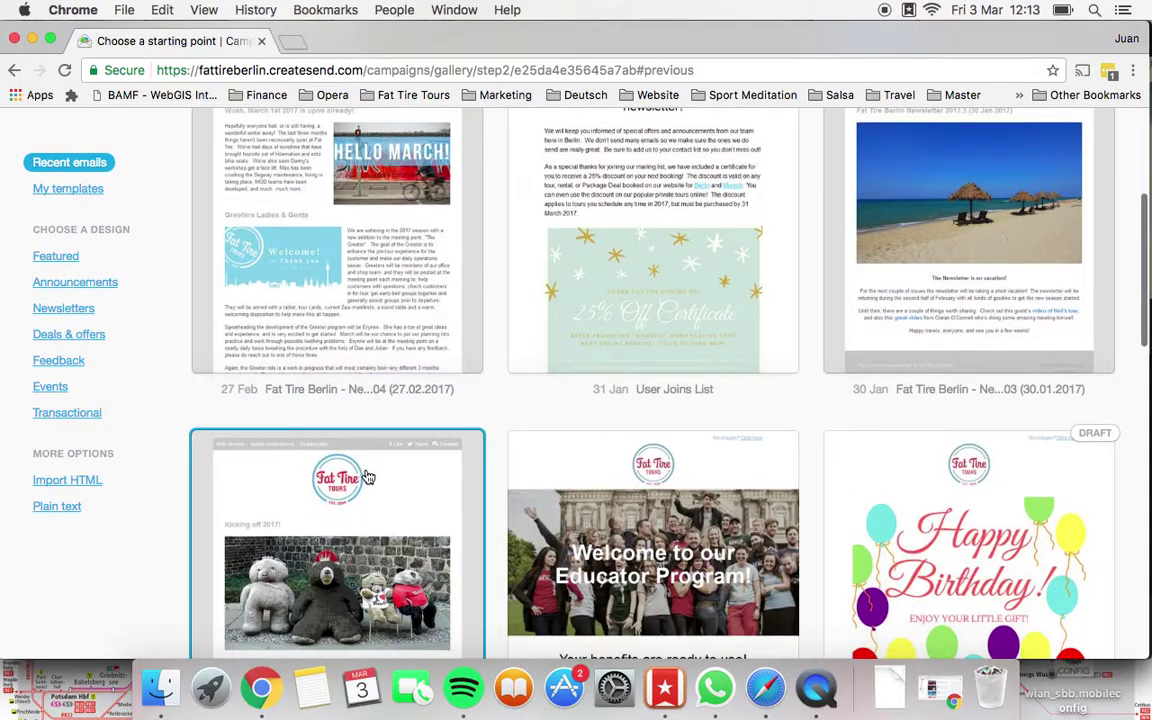
{"action": "scroll", "coordinate": [376, 525], "scroll_direction": "down", "scroll_amount": 2}
{"action": "scroll", "coordinate": [370, 500], "scroll_direction": "down", "scroll_amount": 3}
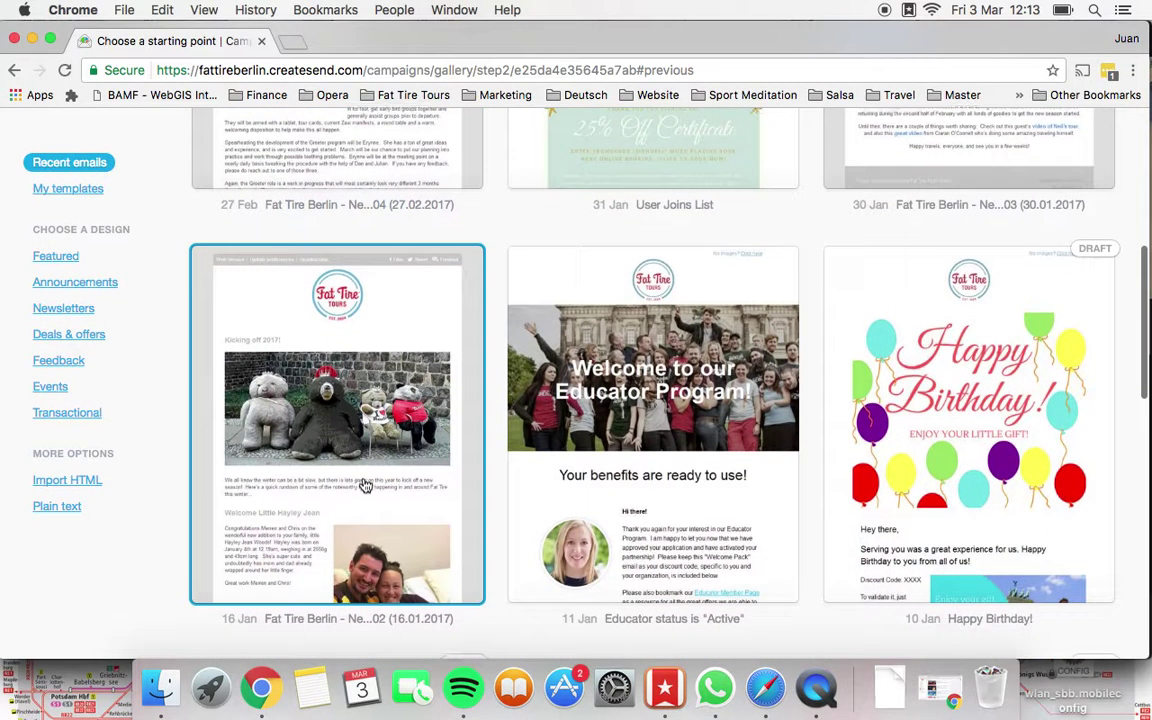
{"action": "scroll", "coordinate": [366, 485], "scroll_direction": "down", "scroll_amount": 3}
{"action": "scroll", "coordinate": [366, 480], "scroll_direction": "down", "scroll_amount": 3}
{"action": "scroll", "coordinate": [665, 540], "scroll_direction": "up", "scroll_amount": 3}
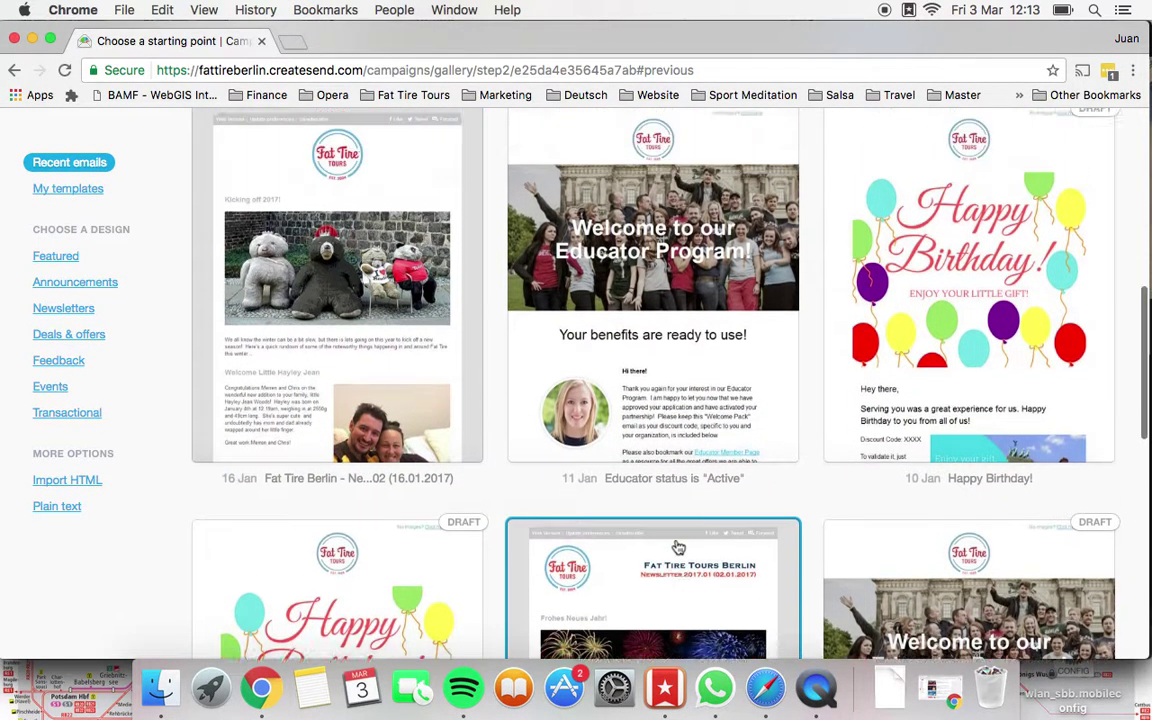
{"action": "scroll", "coordinate": [655, 540], "scroll_direction": "up", "scroll_amount": 10}
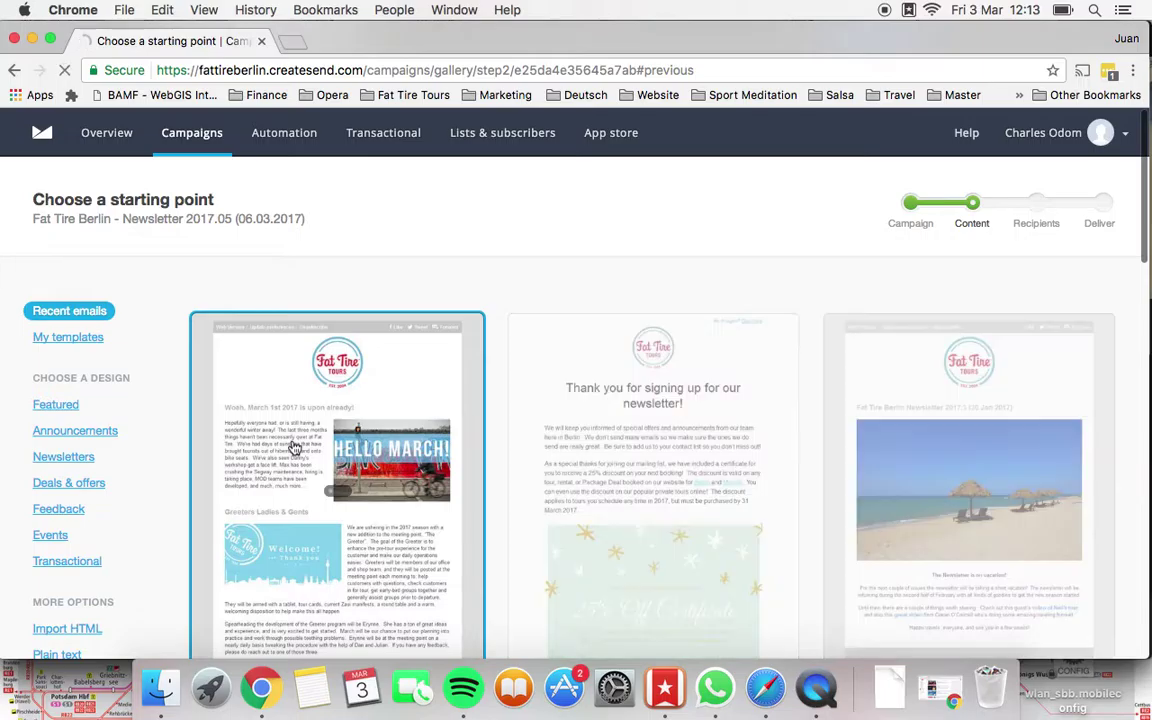
{"action": "left_click", "coordinate": [295, 448]}
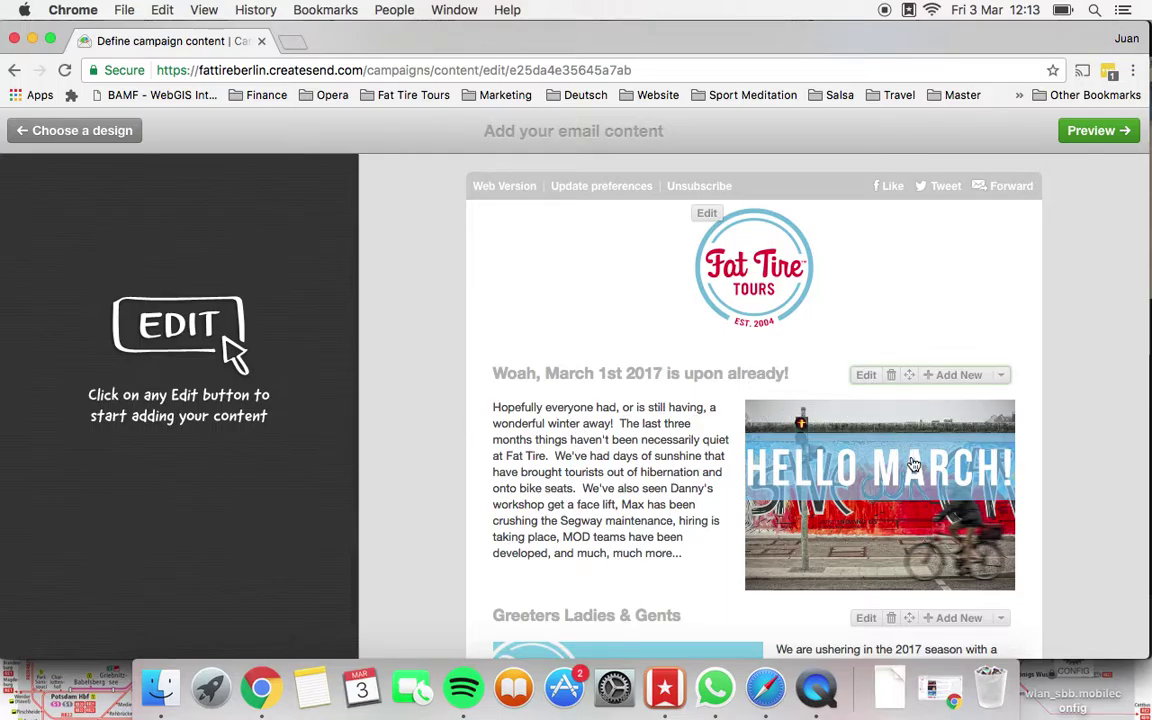
Delete the Training for Topic Tours section from the newsletter
{"action": "scroll", "coordinate": [865, 376], "scroll_direction": "down", "scroll_amount": 4}
{"action": "scroll", "coordinate": [913, 464], "scroll_direction": "down", "scroll_amount": 3}
{"action": "scroll", "coordinate": [913, 464], "scroll_direction": "down", "scroll_amount": 3}
{"action": "scroll", "coordinate": [913, 464], "scroll_direction": "down", "scroll_amount": 4}
{"action": "scroll", "coordinate": [900, 360], "scroll_direction": "down", "scroll_amount": 3}
{"action": "scroll", "coordinate": [891, 260], "scroll_direction": "up", "scroll_amount": 1}
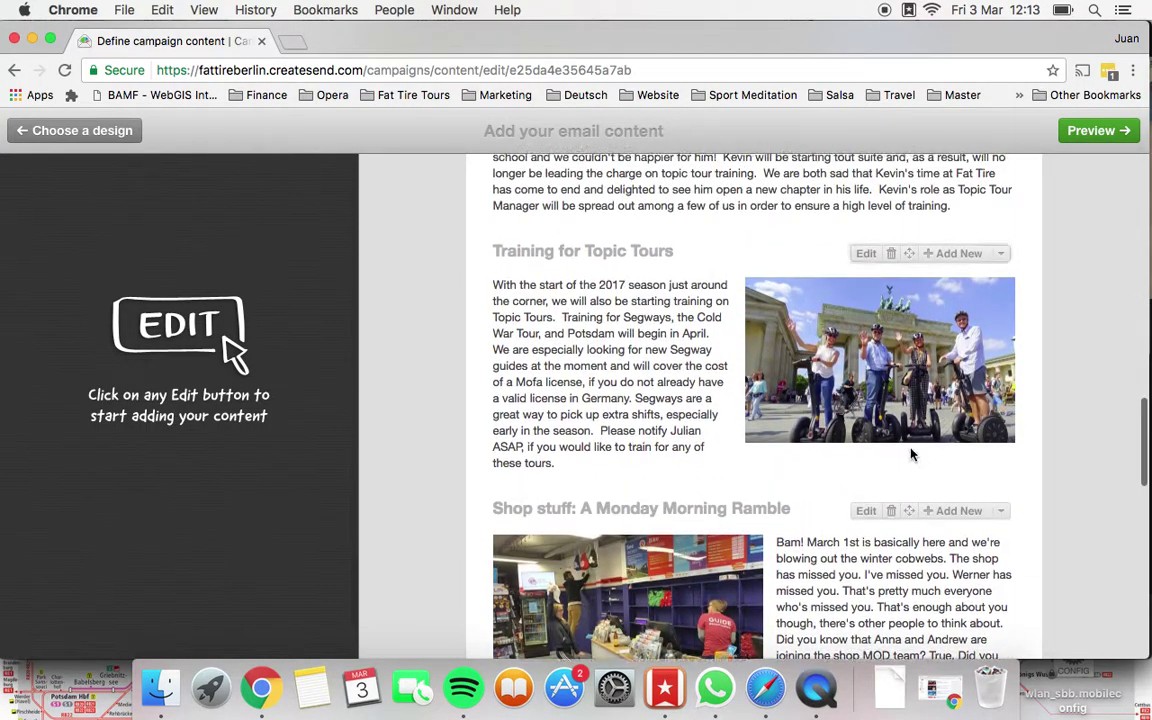
{"action": "left_click", "coordinate": [895, 262]}
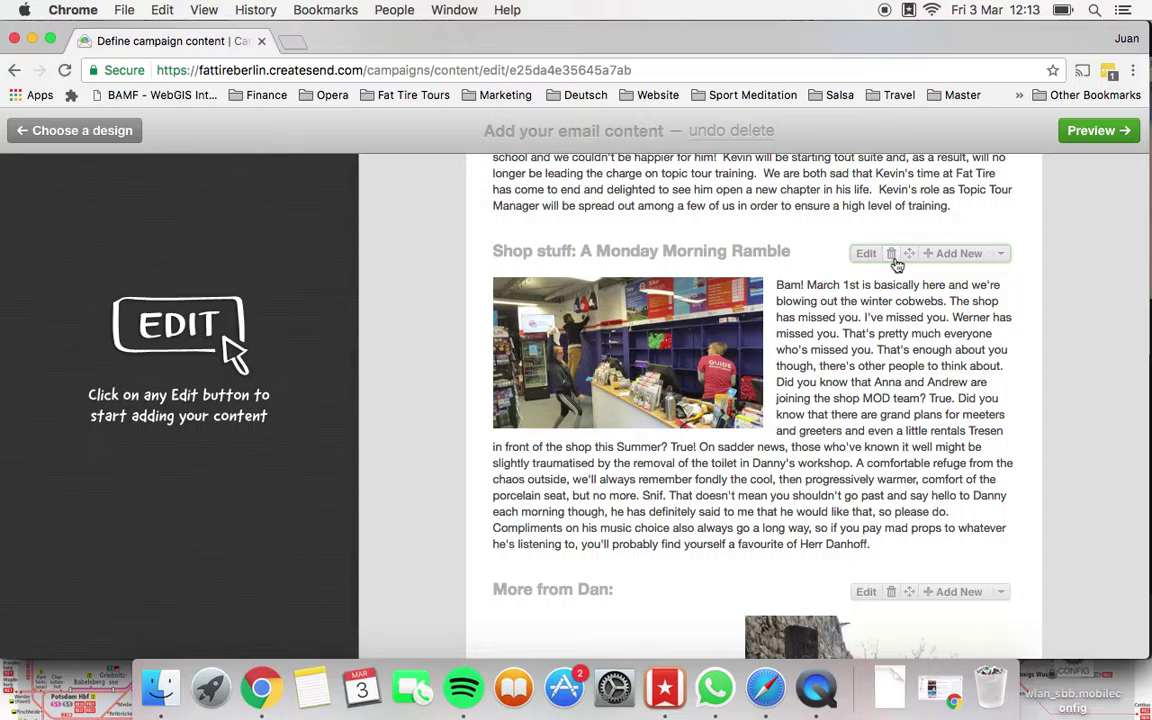
{"action": "key", "text": "super+z"}
Look at the available new-section types, dismiss them, and return to the top
{"action": "left_click", "coordinate": [1001, 253]}
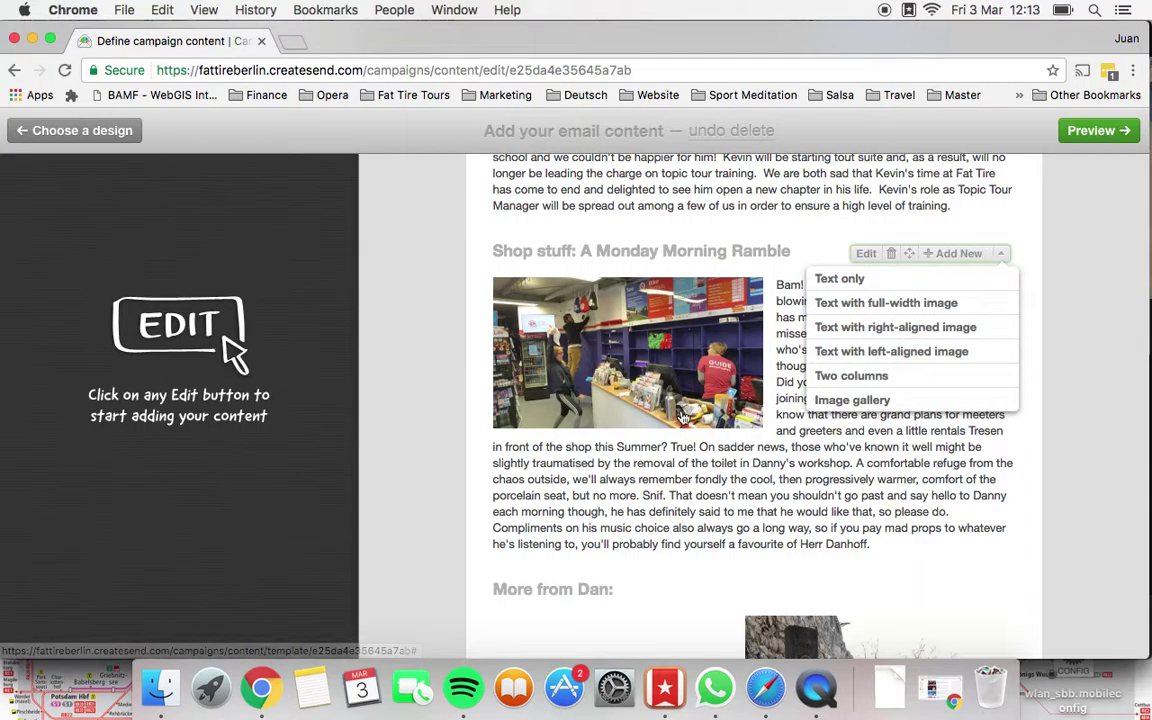
{"action": "left_click", "coordinate": [720, 470]}
{"action": "scroll", "coordinate": [820, 492], "scroll_direction": "up", "scroll_amount": 5}
{"action": "scroll", "coordinate": [820, 492], "scroll_direction": "up", "scroll_amount": 5}
{"action": "scroll", "coordinate": [820, 490], "scroll_direction": "up", "scroll_amount": 5}
{"action": "scroll", "coordinate": [820, 485], "scroll_direction": "up", "scroll_amount": 5}
{"action": "scroll", "coordinate": [820, 480], "scroll_direction": "up", "scroll_amount": 2}
Change the first section's title to 'New Title Newsletter March' and description to 'Description Newsletter March 6th'
{"action": "left_click", "coordinate": [820, 480]}
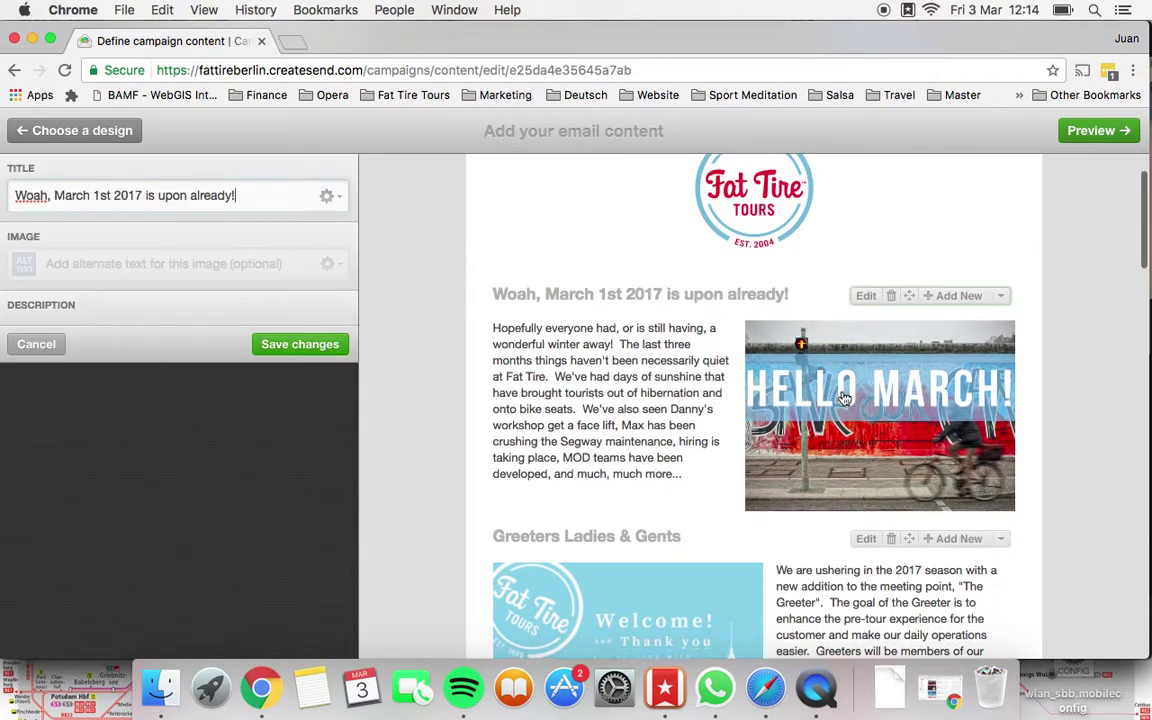
{"action": "left_click_drag", "start_coordinate": [236, 195], "coordinate": [8, 181]}
{"action": "type", "text": "New"}
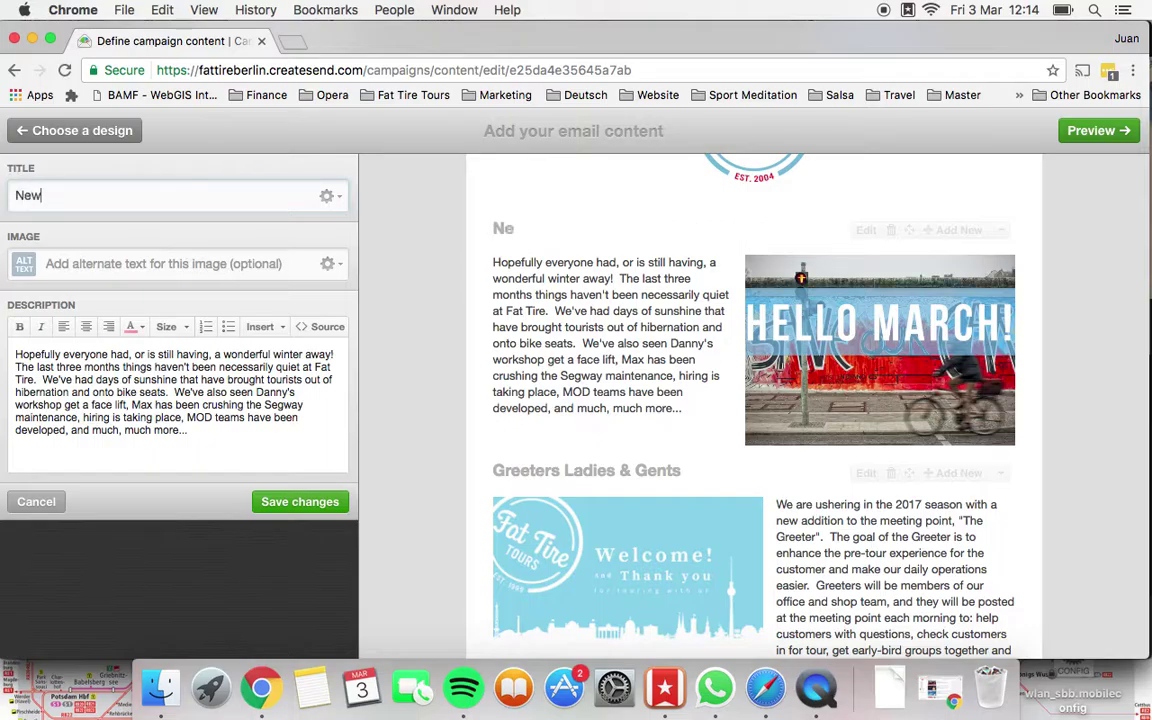
{"action": "type", "text": " Title Newslette"}
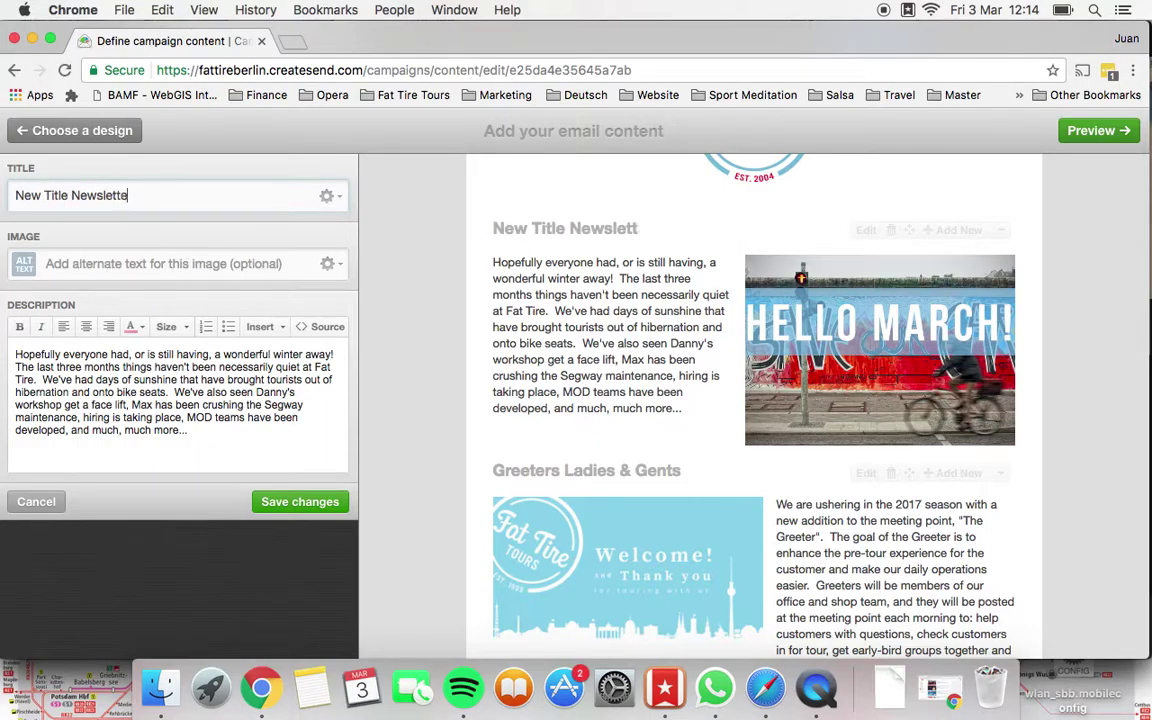
{"action": "type", "text": "r "}
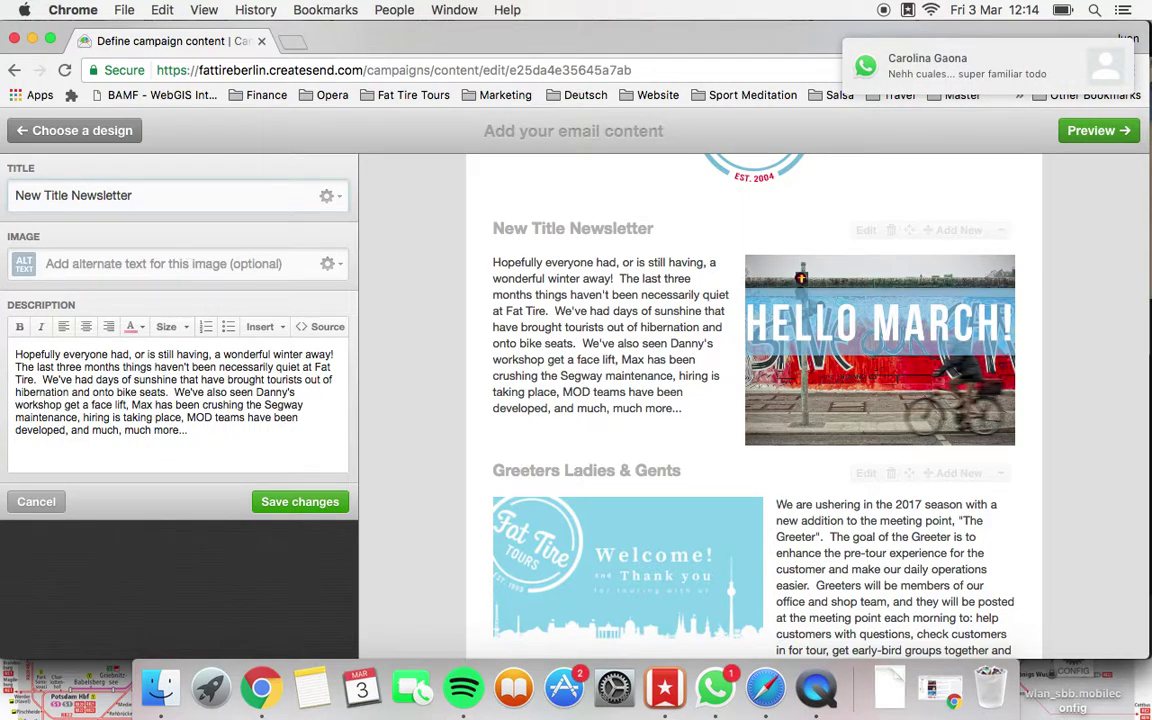
{"action": "type", "text": "March"}
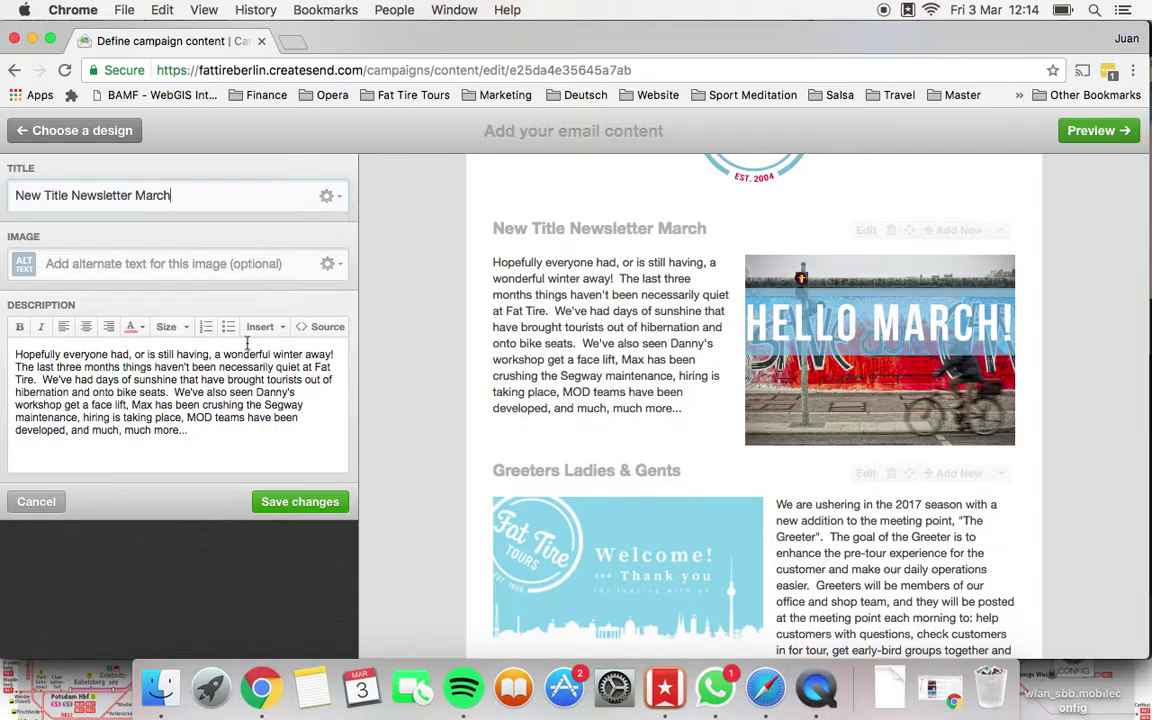
{"action": "left_click_drag", "start_coordinate": [220, 441], "coordinate": [9, 352]}
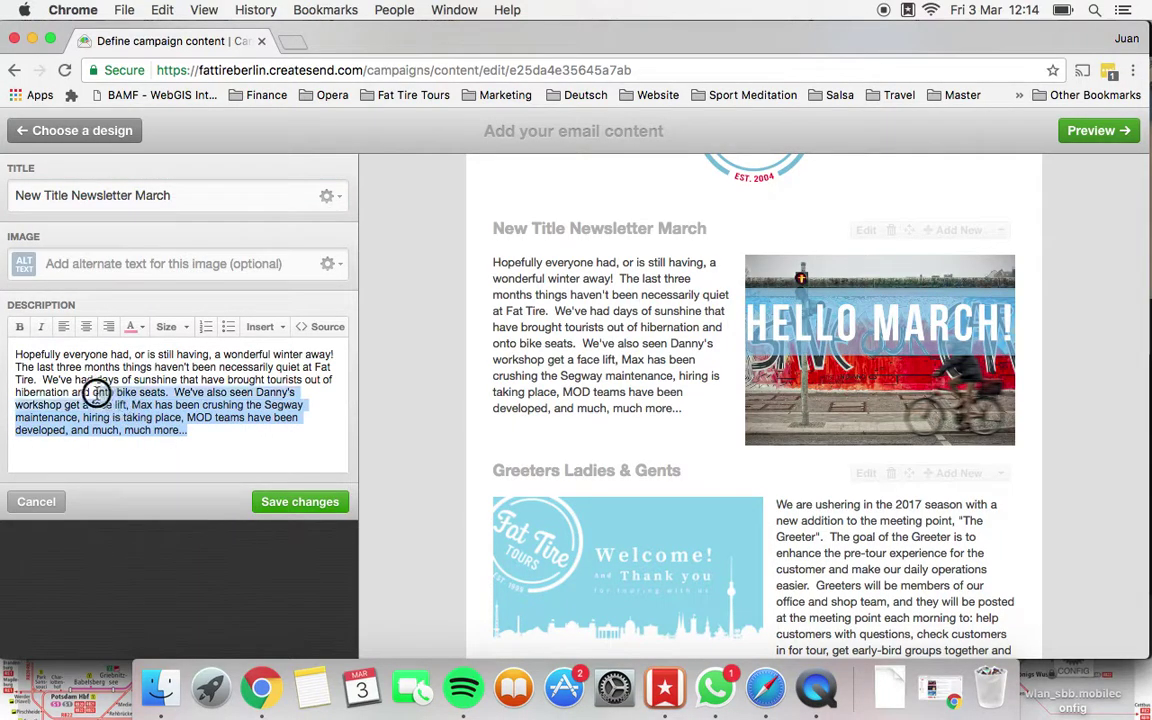
{"action": "type", "text": "Description Newsletter March 6th"}
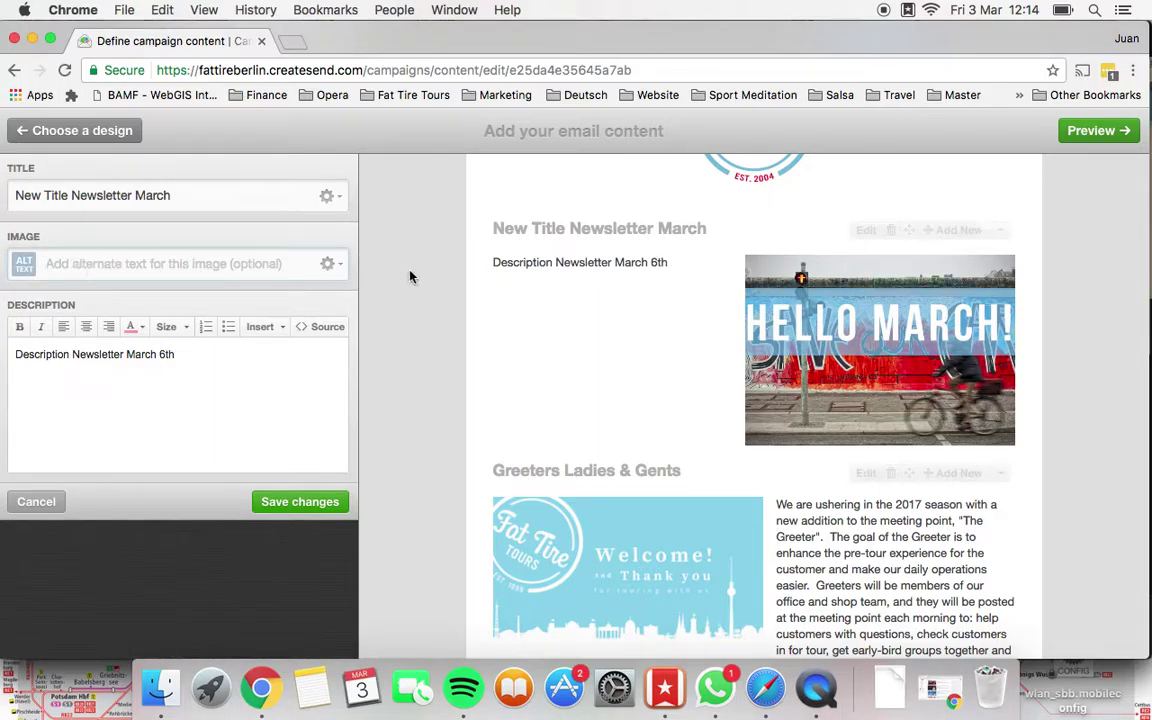
Replace the section's HELLO MARCH image with beach-1838331.jpg
{"action": "left_click", "coordinate": [340, 265]}
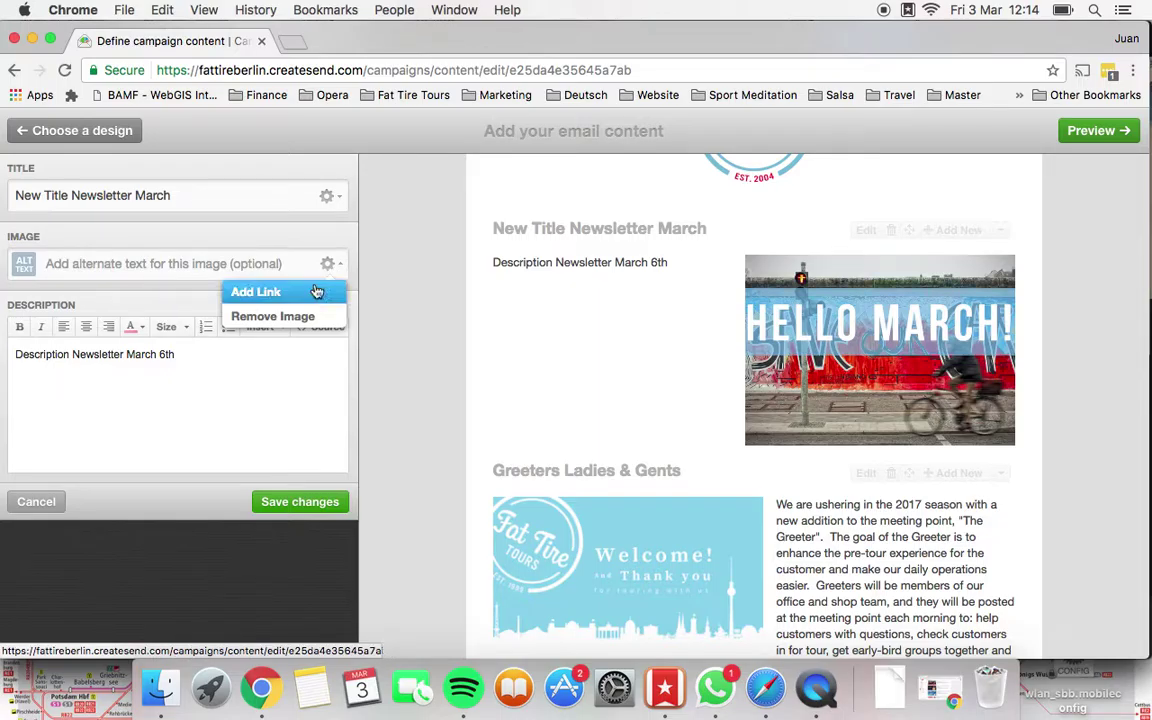
{"action": "left_click", "coordinate": [272, 317]}
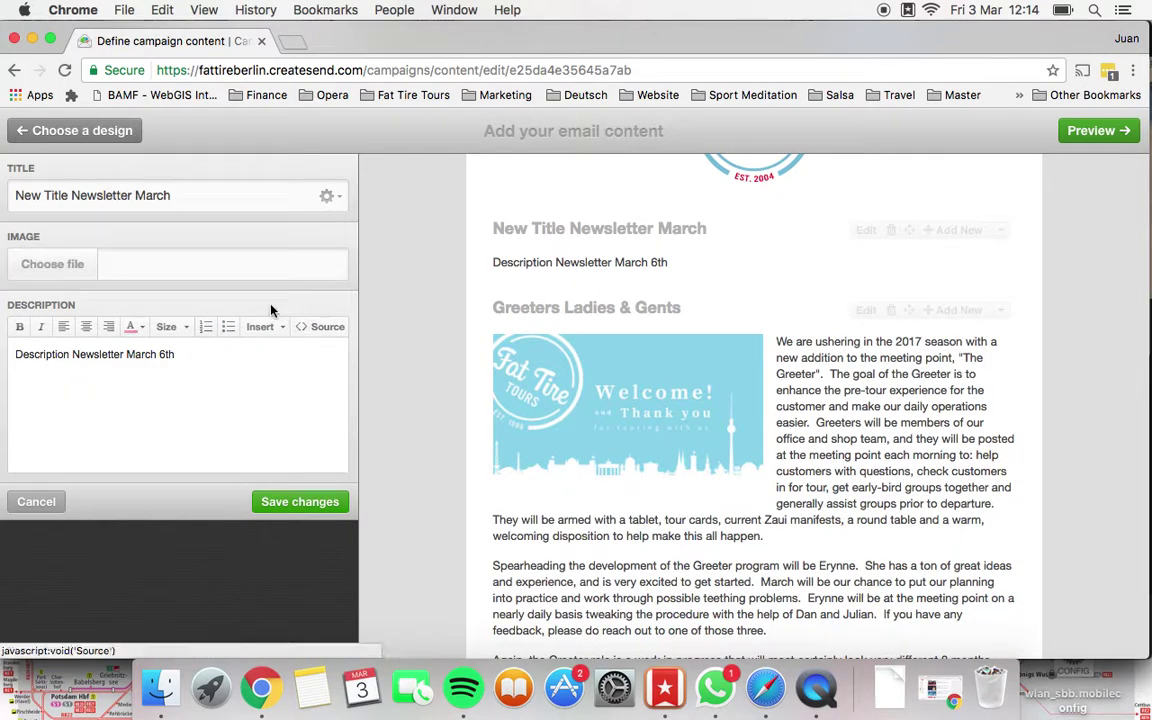
{"action": "left_click", "coordinate": [50, 264]}
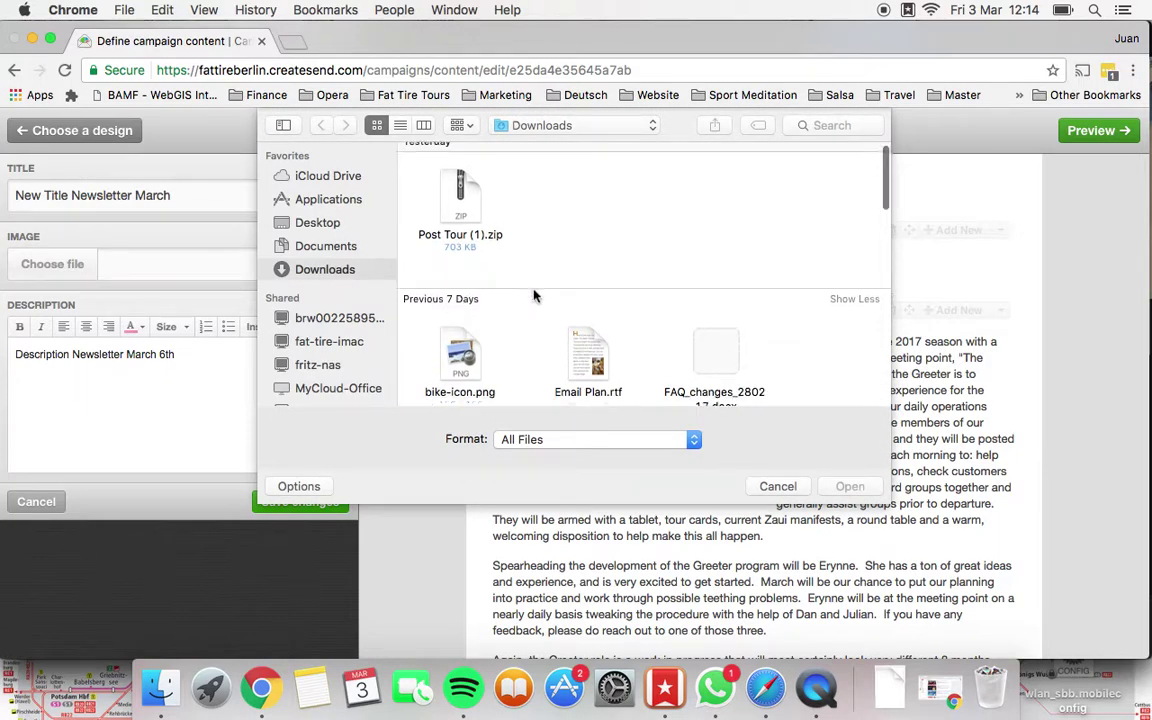
{"action": "scroll", "coordinate": [534, 296], "scroll_direction": "down", "scroll_amount": 3}
{"action": "scroll", "coordinate": [530, 320], "scroll_direction": "down", "scroll_amount": 1}
{"action": "scroll", "coordinate": [528, 340], "scroll_direction": "down", "scroll_amount": 1}
{"action": "scroll", "coordinate": [526, 352], "scroll_direction": "down", "scroll_amount": 2}
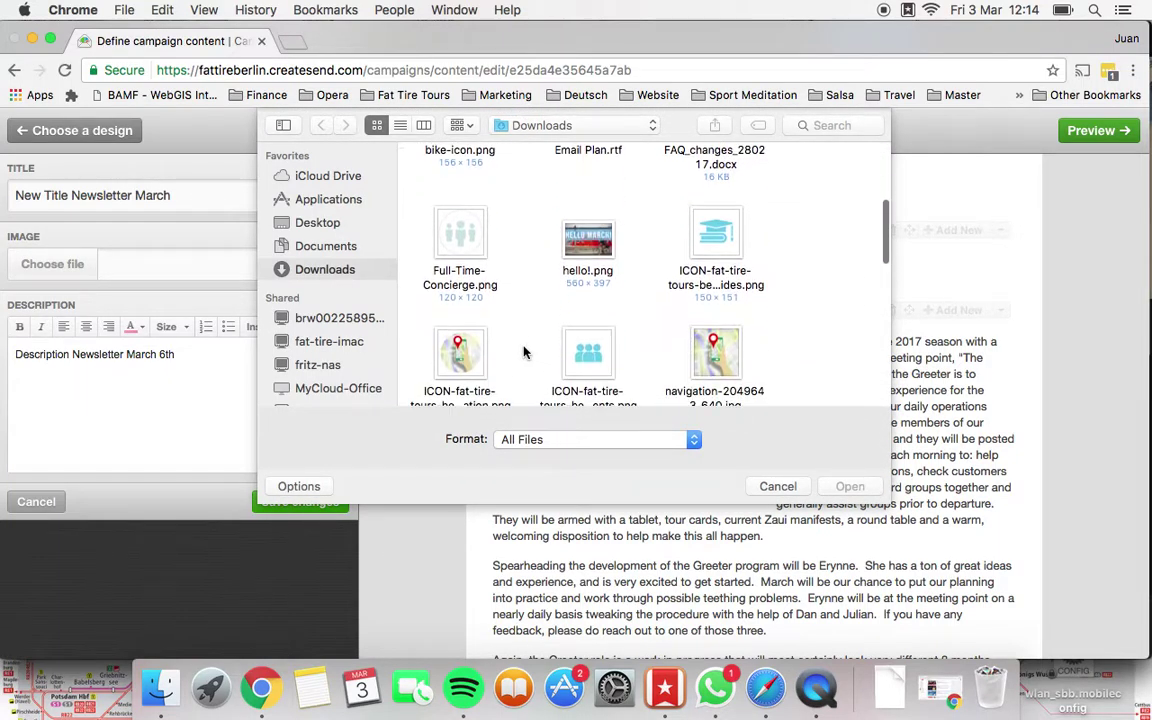
{"action": "scroll", "coordinate": [524, 352], "scroll_direction": "down", "scroll_amount": 1}
{"action": "scroll", "coordinate": [530, 330], "scroll_direction": "down", "scroll_amount": 3}
{"action": "scroll", "coordinate": [540, 320], "scroll_direction": "down", "scroll_amount": 2}
{"action": "scroll", "coordinate": [645, 351], "scroll_direction": "up", "scroll_amount": 1}
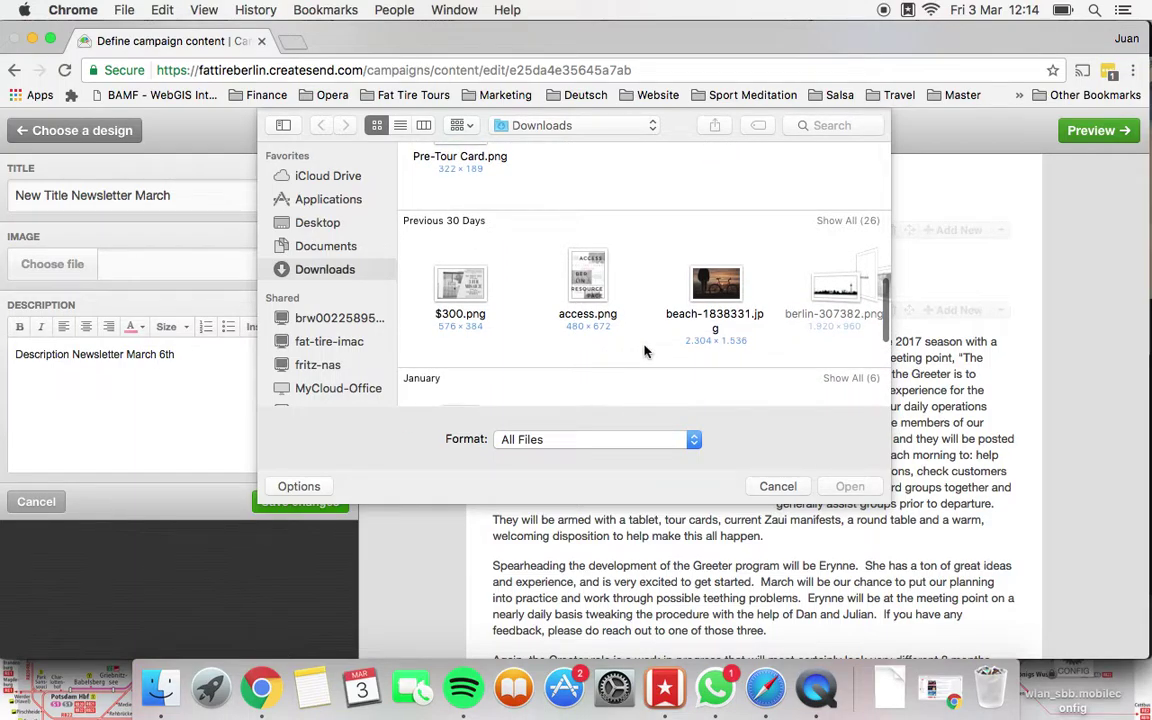
{"action": "scroll", "coordinate": [660, 348], "scroll_direction": "down", "scroll_amount": 1}
{"action": "scroll", "coordinate": [710, 340], "scroll_direction": "down", "scroll_amount": 1}
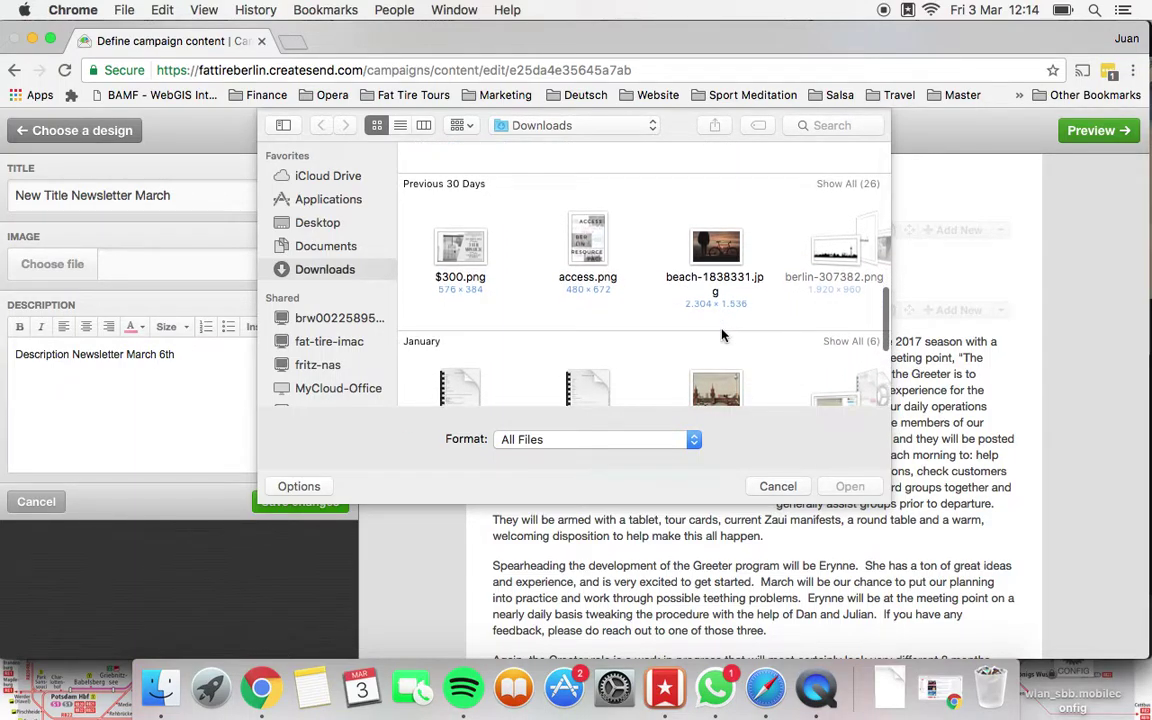
{"action": "double_click", "coordinate": [715, 240]}
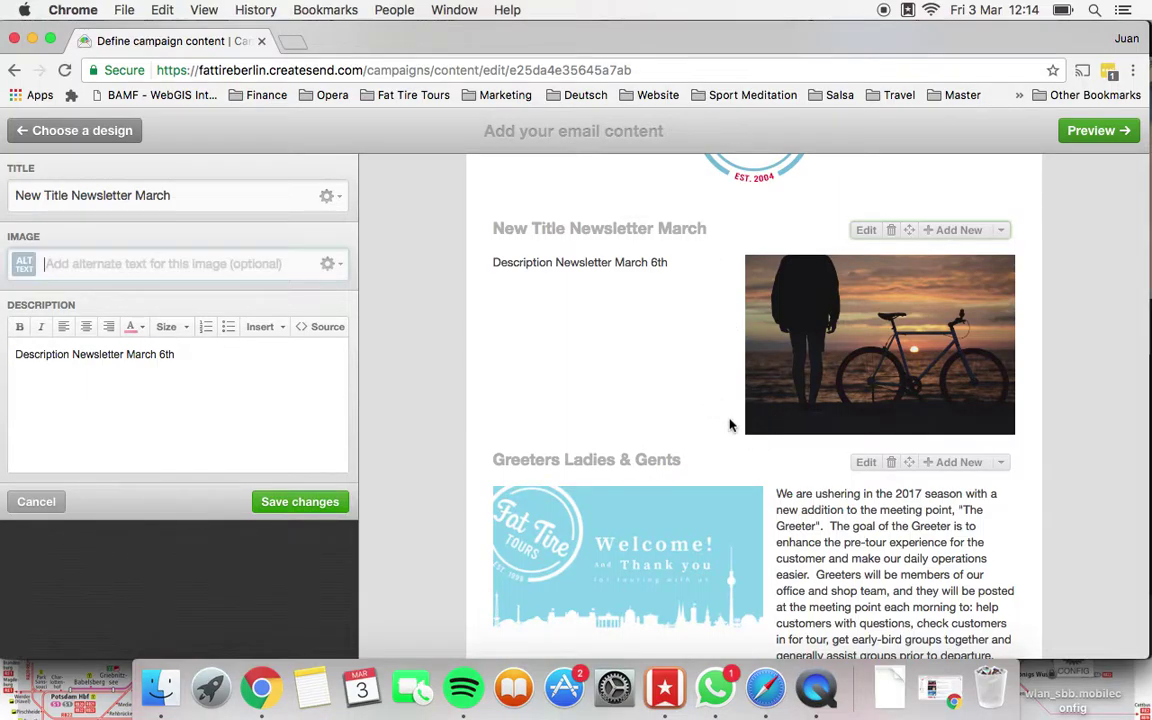
Save the changes to the edited first section
{"action": "scroll", "coordinate": [730, 424], "scroll_direction": "down", "scroll_amount": 1}
{"action": "scroll", "coordinate": [704, 391], "scroll_direction": "down", "scroll_amount": 2}
{"action": "scroll", "coordinate": [704, 391], "scroll_direction": "up", "scroll_amount": 3}
{"action": "scroll", "coordinate": [704, 389], "scroll_direction": "up", "scroll_amount": 1}
{"action": "scroll", "coordinate": [771, 458], "scroll_direction": "down", "scroll_amount": 2}
{"action": "scroll", "coordinate": [771, 458], "scroll_direction": "down", "scroll_amount": 10}
{"action": "scroll", "coordinate": [771, 458], "scroll_direction": "down", "scroll_amount": 10}
{"action": "scroll", "coordinate": [775, 451], "scroll_direction": "down", "scroll_amount": 5}
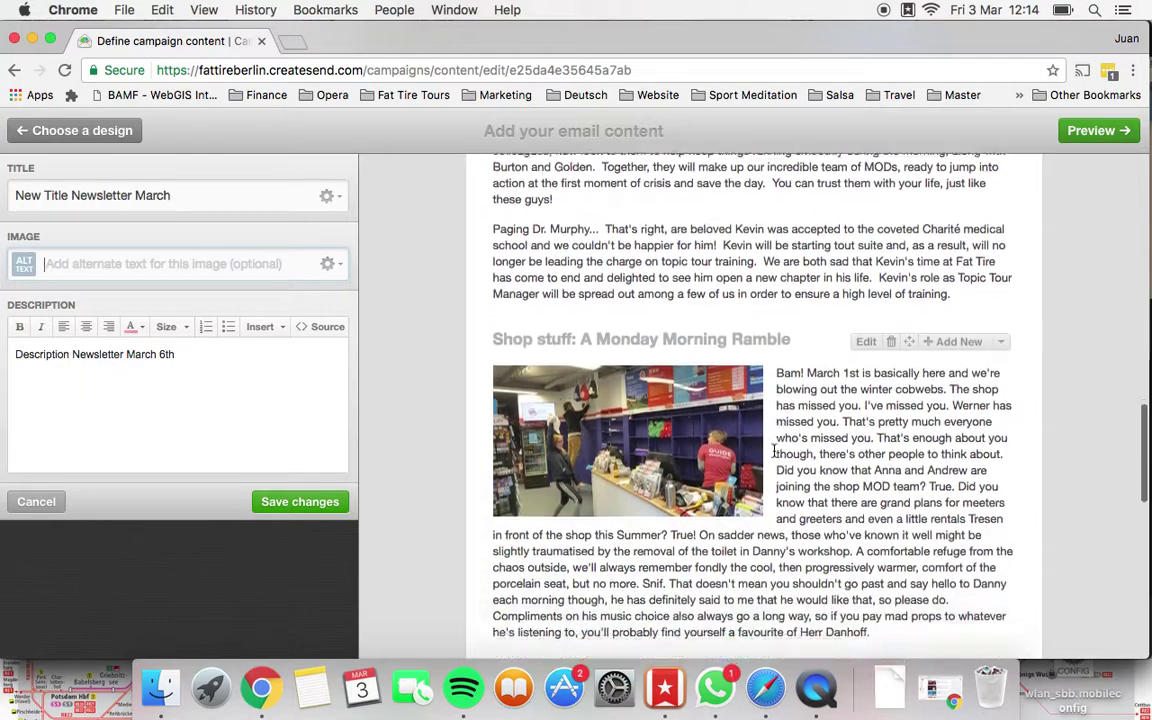
{"action": "scroll", "coordinate": [775, 451], "scroll_direction": "down", "scroll_amount": 5}
{"action": "left_click", "coordinate": [310, 501]}
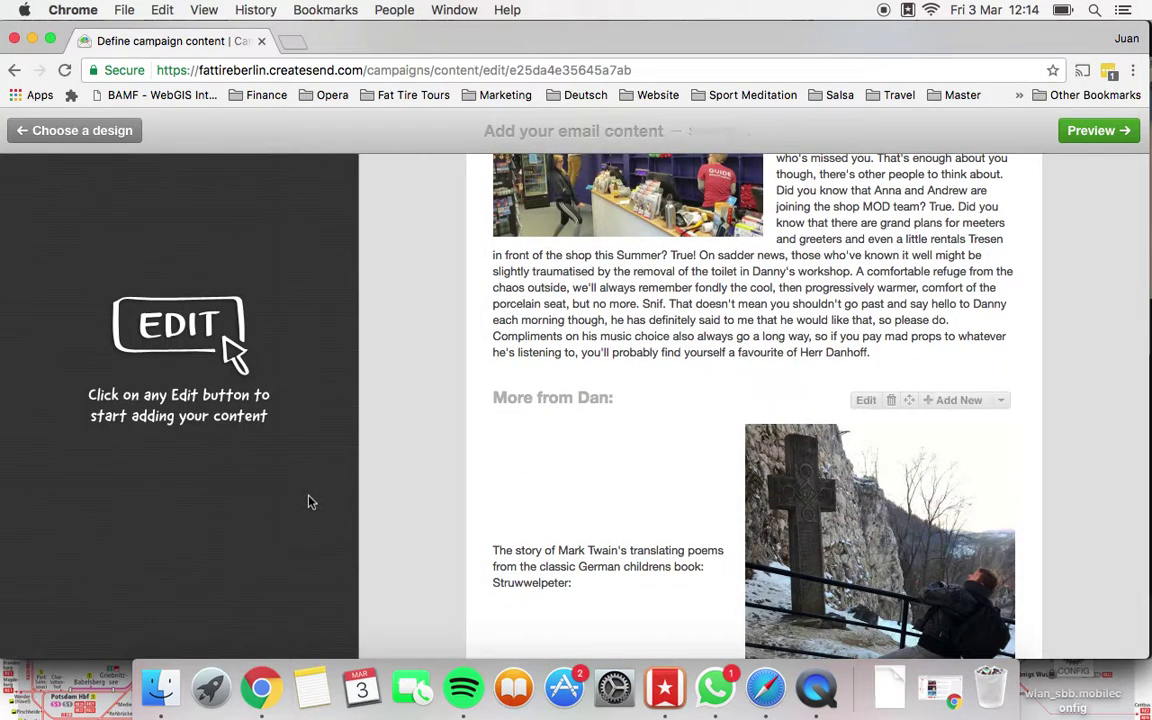
Preview the finished email
{"action": "scroll", "coordinate": [1023, 393], "scroll_direction": "up", "scroll_amount": 10}
{"action": "scroll", "coordinate": [1035, 330], "scroll_direction": "up", "scroll_amount": 10}
{"action": "scroll", "coordinate": [1035, 325], "scroll_direction": "up", "scroll_amount": 3}
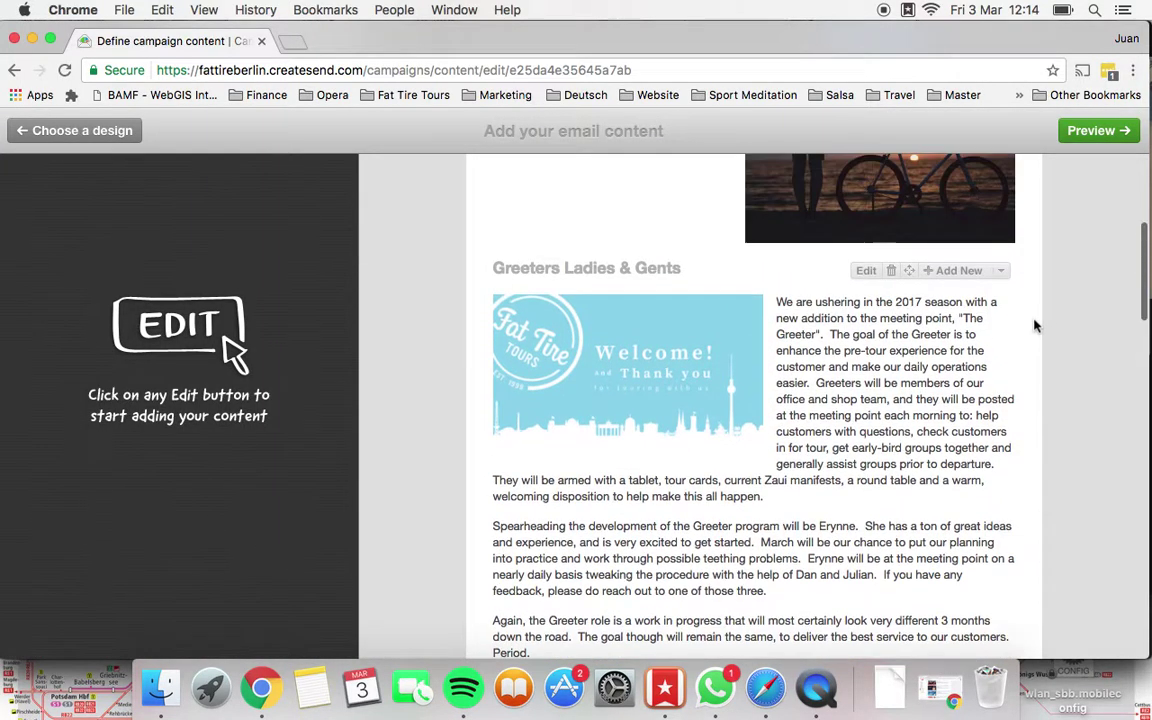
{"action": "scroll", "coordinate": [1035, 325], "scroll_direction": "up", "scroll_amount": 3}
{"action": "left_click", "coordinate": [1098, 130]}
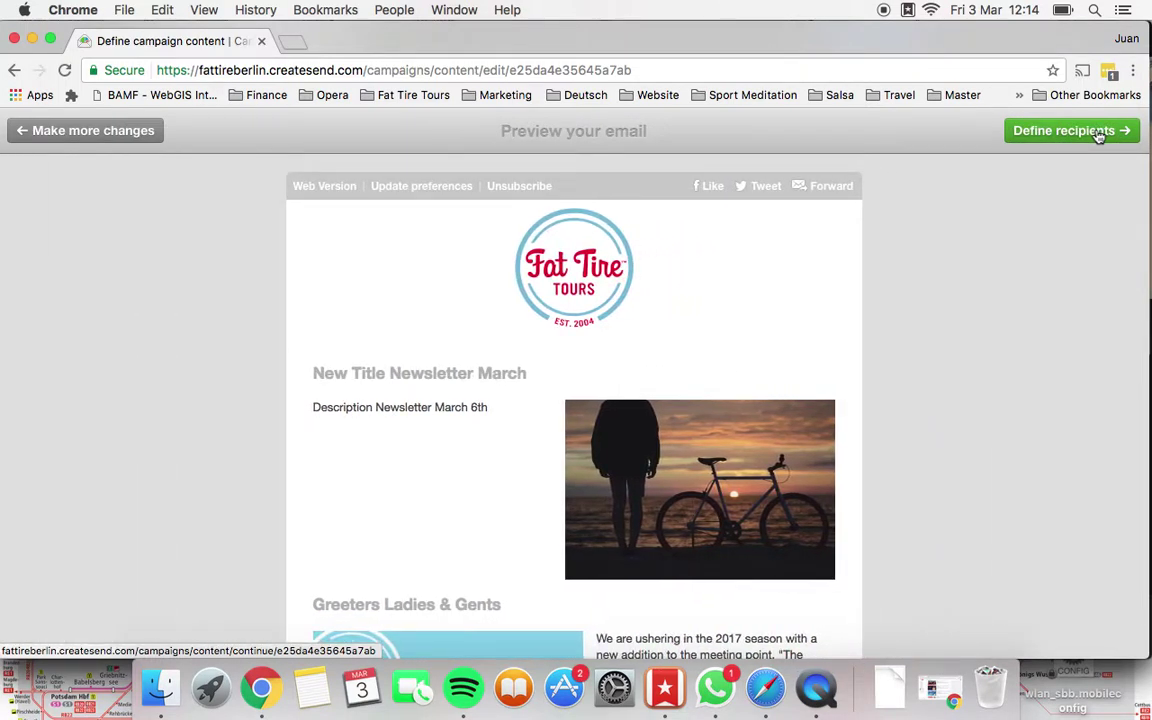
{"action": "scroll", "coordinate": [955, 350], "scroll_direction": "down", "scroll_amount": 2}
{"action": "scroll", "coordinate": [955, 350], "scroll_direction": "up", "scroll_amount": 2}
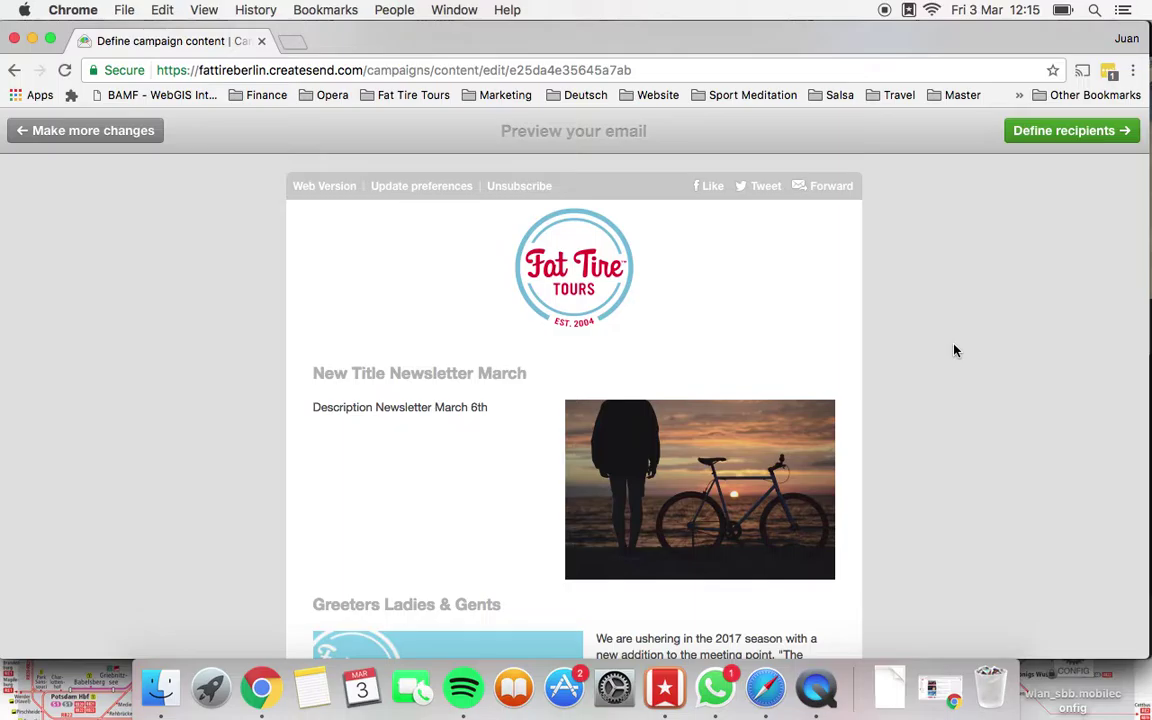
{"action": "scroll", "coordinate": [955, 350], "scroll_direction": "down", "scroll_amount": 5}
{"action": "scroll", "coordinate": [955, 350], "scroll_direction": "down", "scroll_amount": 5}
{"action": "scroll", "coordinate": [955, 350], "scroll_direction": "down", "scroll_amount": 5}
{"action": "scroll", "coordinate": [955, 350], "scroll_direction": "down", "scroll_amount": 3}
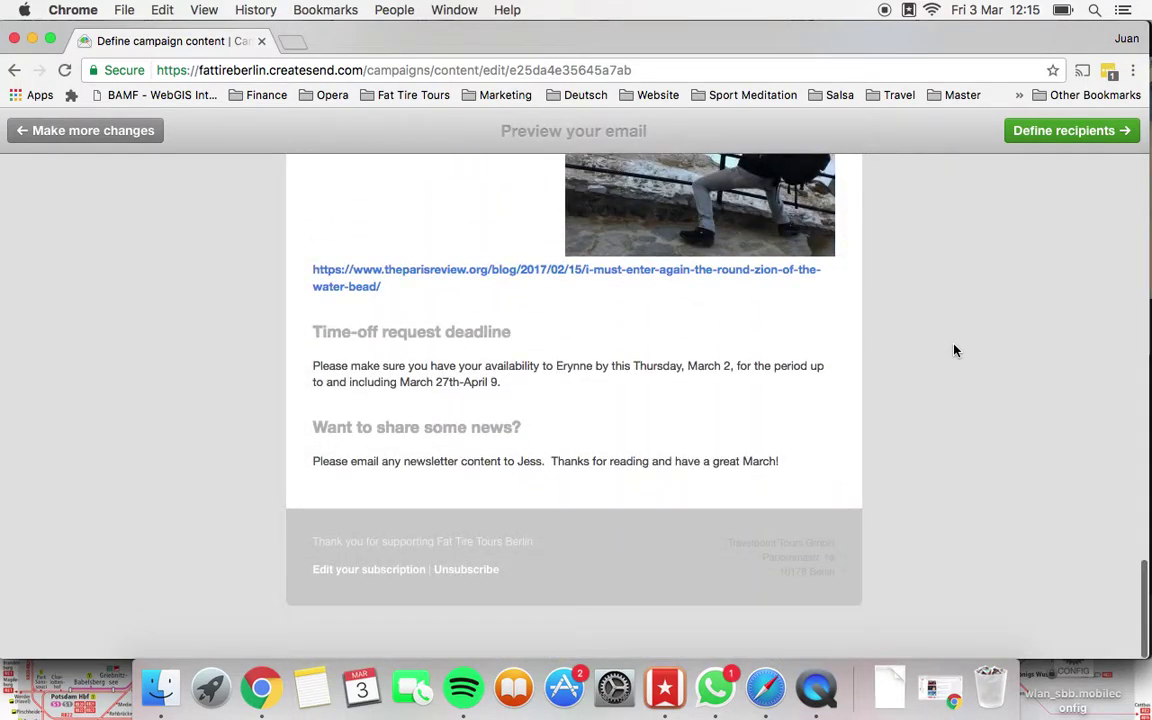
{"action": "scroll", "coordinate": [955, 350], "scroll_direction": "up", "scroll_amount": 10}
{"action": "scroll", "coordinate": [955, 350], "scroll_direction": "up", "scroll_amount": 10}
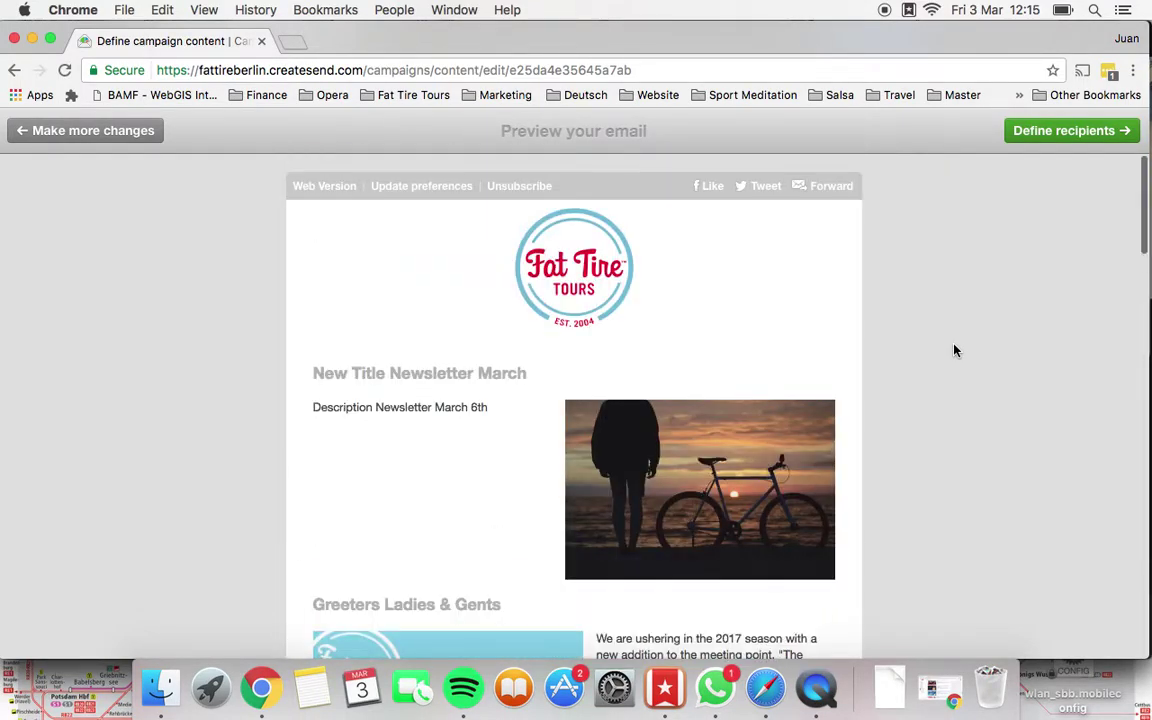
Send the campaign to the Internal Office Staff, Internal-Guides and Internal-Shop lists
{"action": "left_click", "coordinate": [1089, 139]}
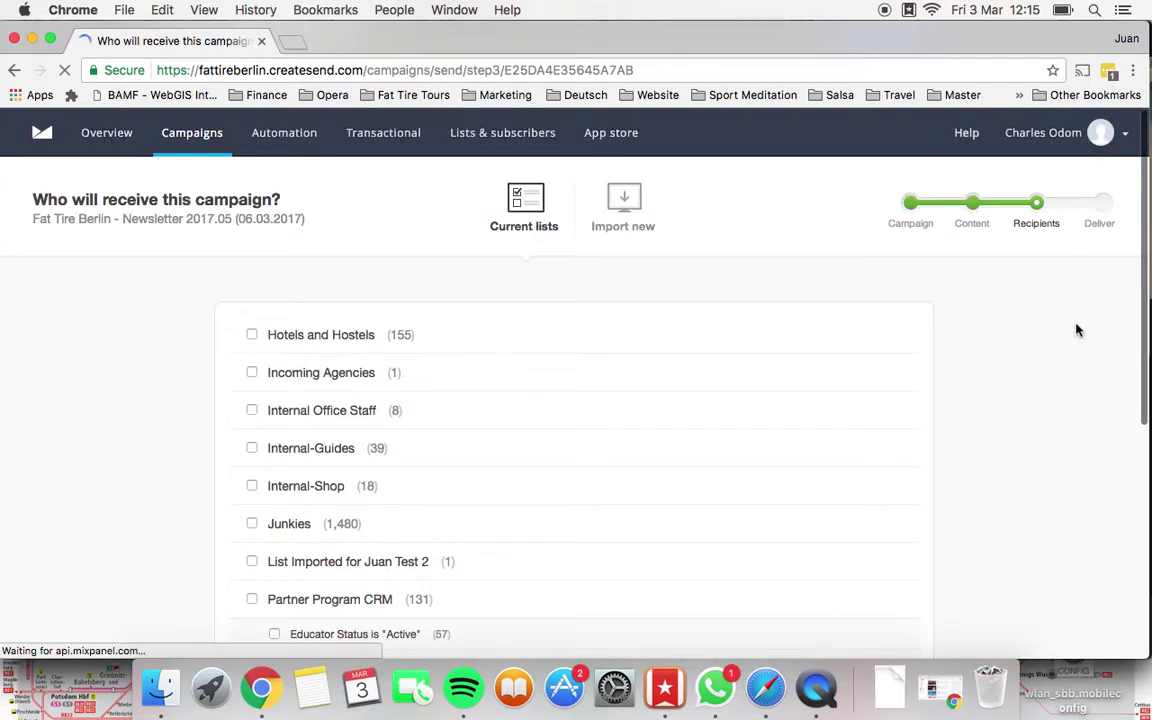
{"action": "scroll", "coordinate": [1077, 330], "scroll_direction": "down", "scroll_amount": 2}
{"action": "scroll", "coordinate": [1077, 330], "scroll_direction": "down", "scroll_amount": 1}
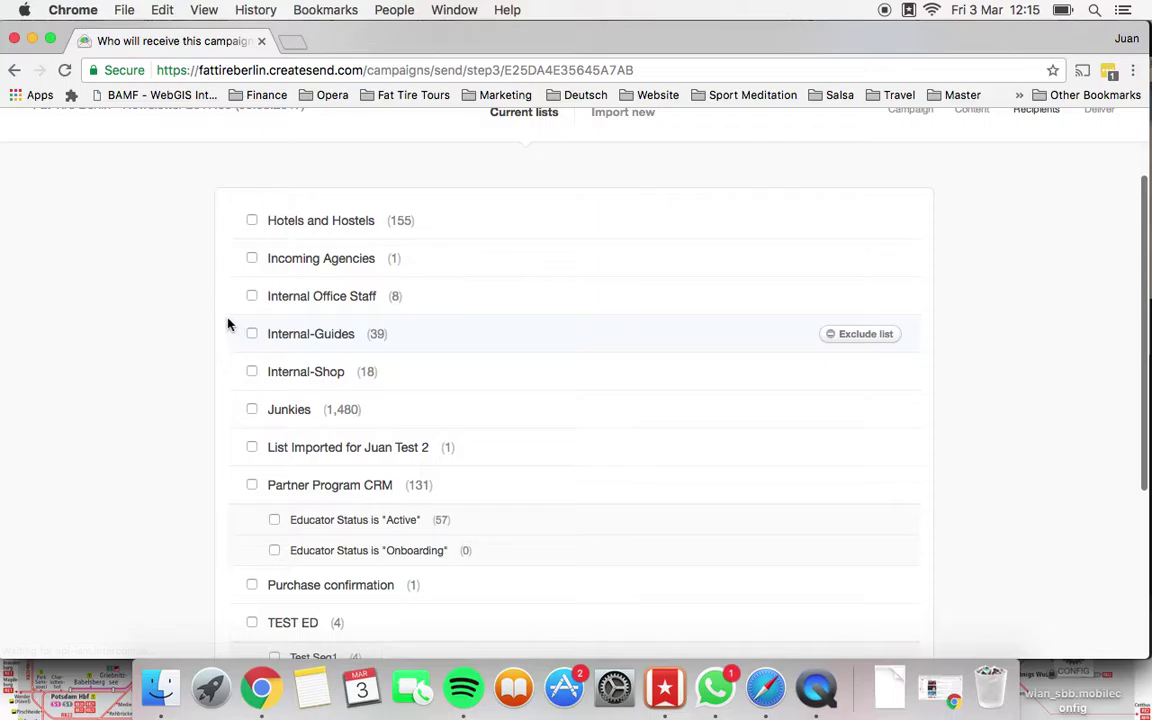
{"action": "mouse_move", "coordinate": [320, 410]}
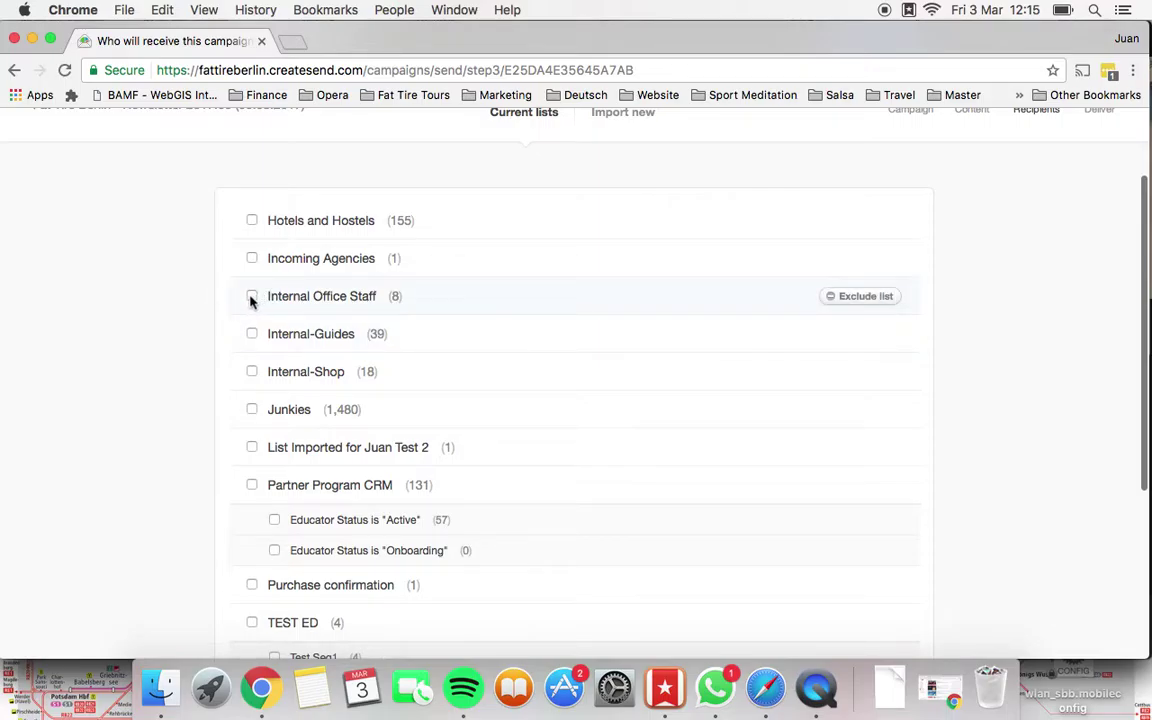
{"action": "left_click", "coordinate": [252, 372]}
{"action": "scroll", "coordinate": [183, 406], "scroll_direction": "down", "scroll_amount": 3}
{"action": "scroll", "coordinate": [183, 406], "scroll_direction": "down", "scroll_amount": 3}
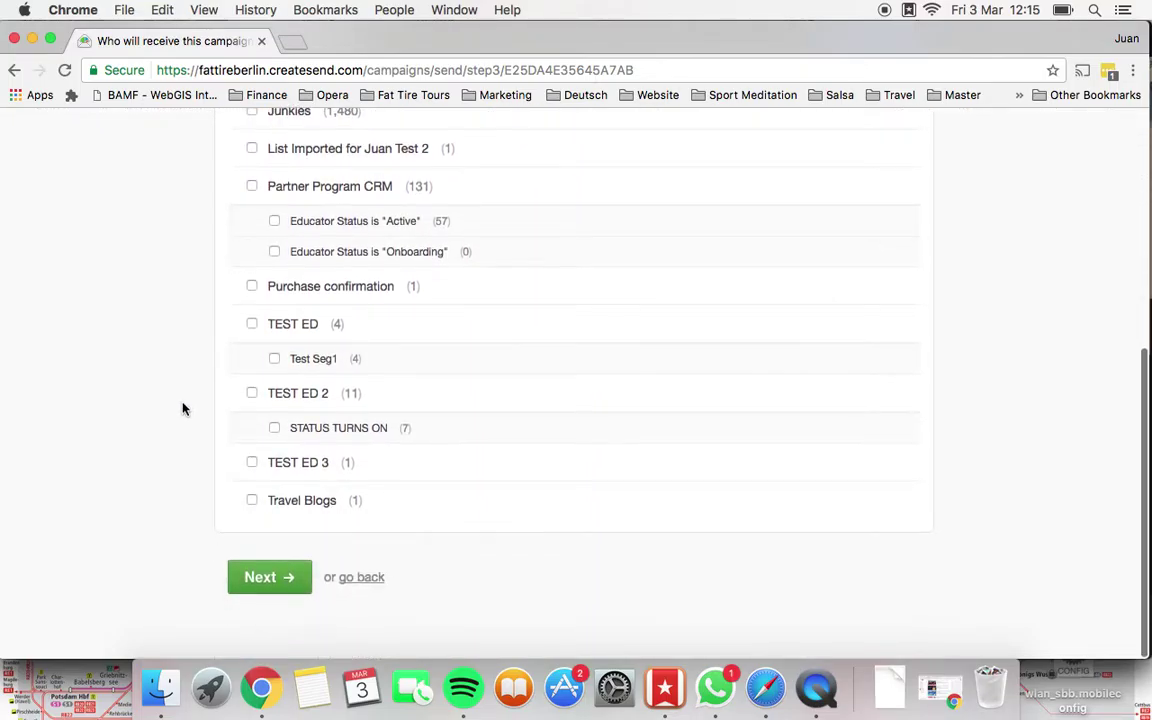
{"action": "left_click", "coordinate": [278, 591]}
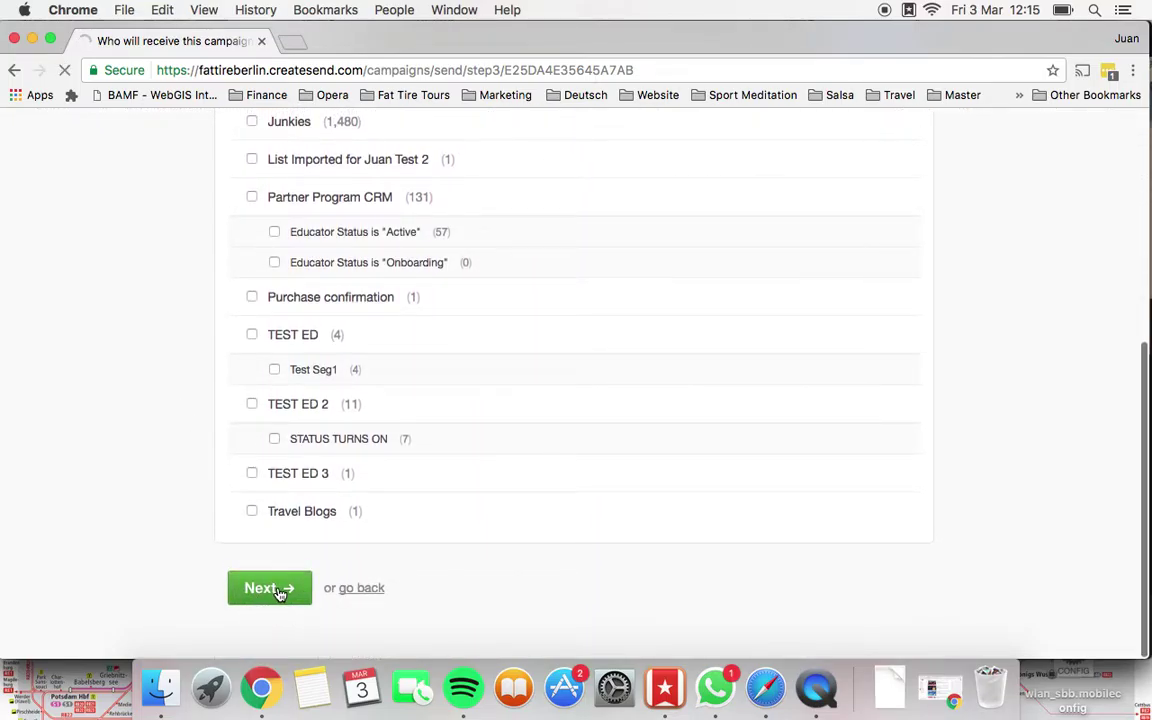
{"action": "scroll", "coordinate": [288, 487], "scroll_direction": "down", "scroll_amount": 1}
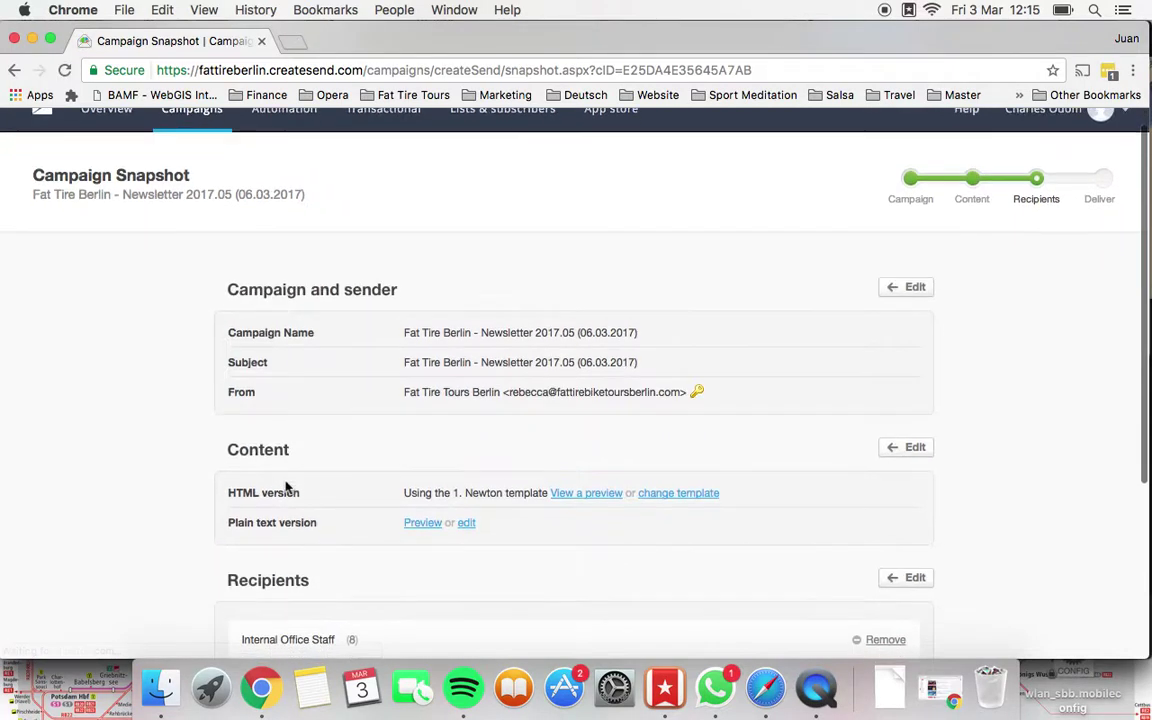
{"action": "scroll", "coordinate": [288, 487], "scroll_direction": "down", "scroll_amount": 1}
{"action": "scroll", "coordinate": [288, 487], "scroll_direction": "down", "scroll_amount": 3}
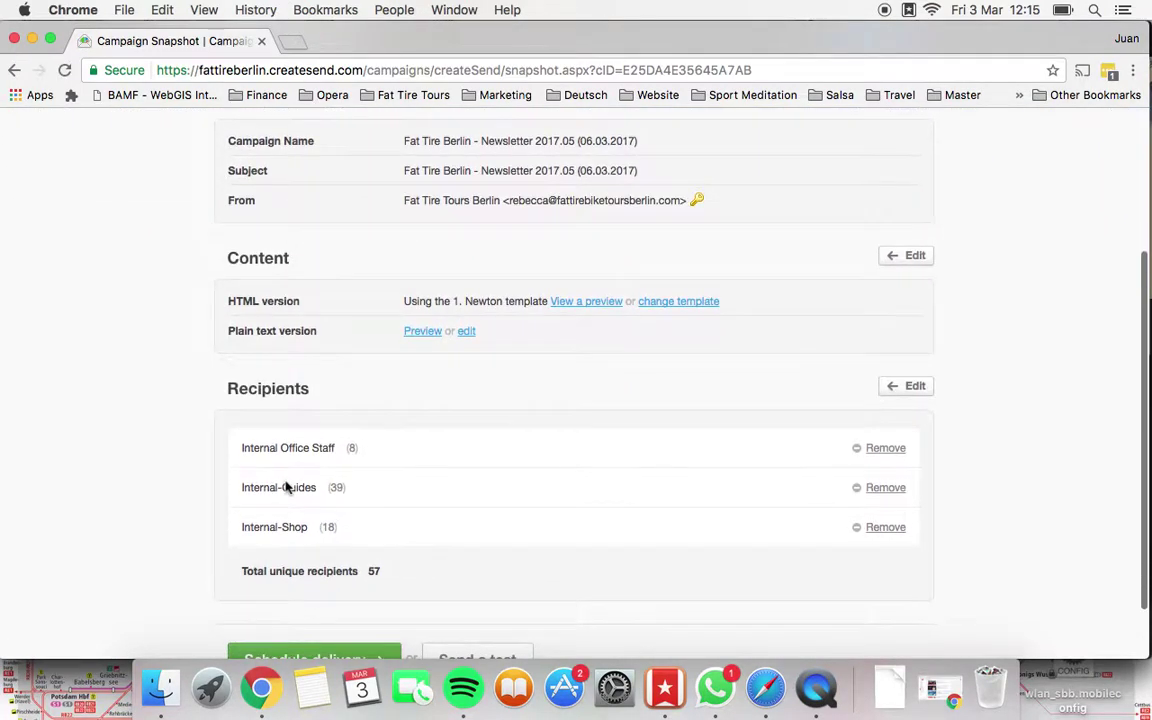
{"action": "scroll", "coordinate": [287, 487], "scroll_direction": "down", "scroll_amount": 1}
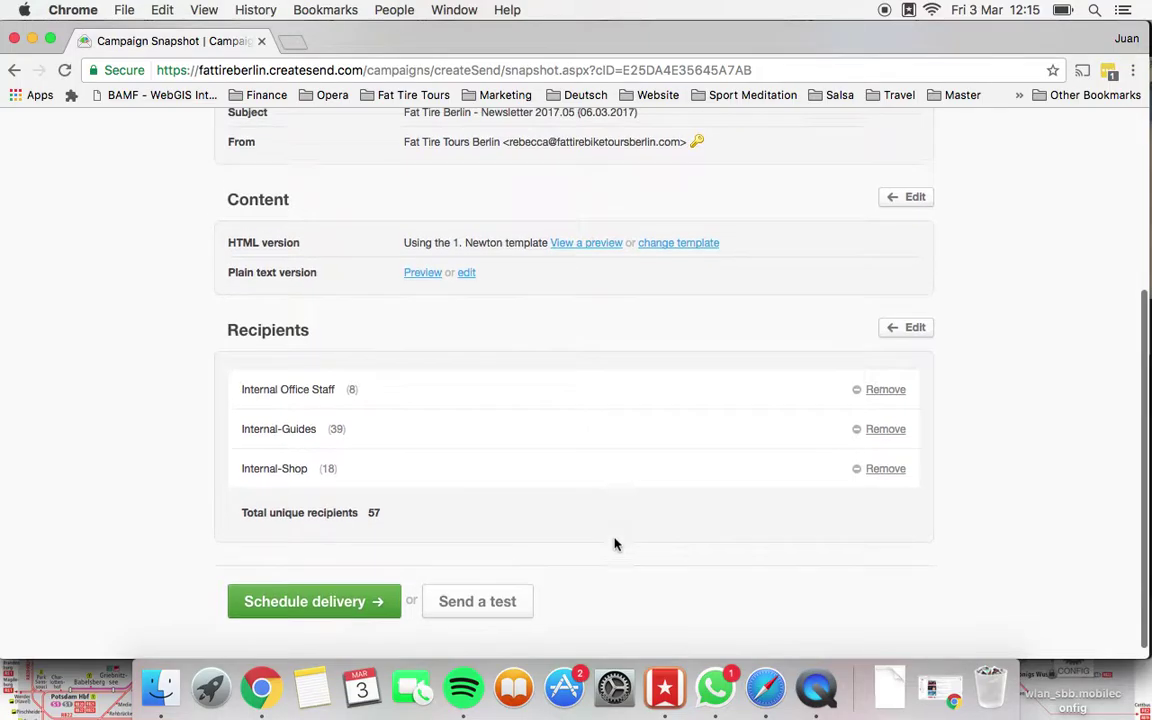
{"action": "scroll", "coordinate": [614, 545], "scroll_direction": "up", "scroll_amount": 2}
{"action": "scroll", "coordinate": [824, 554], "scroll_direction": "down", "scroll_amount": 2}
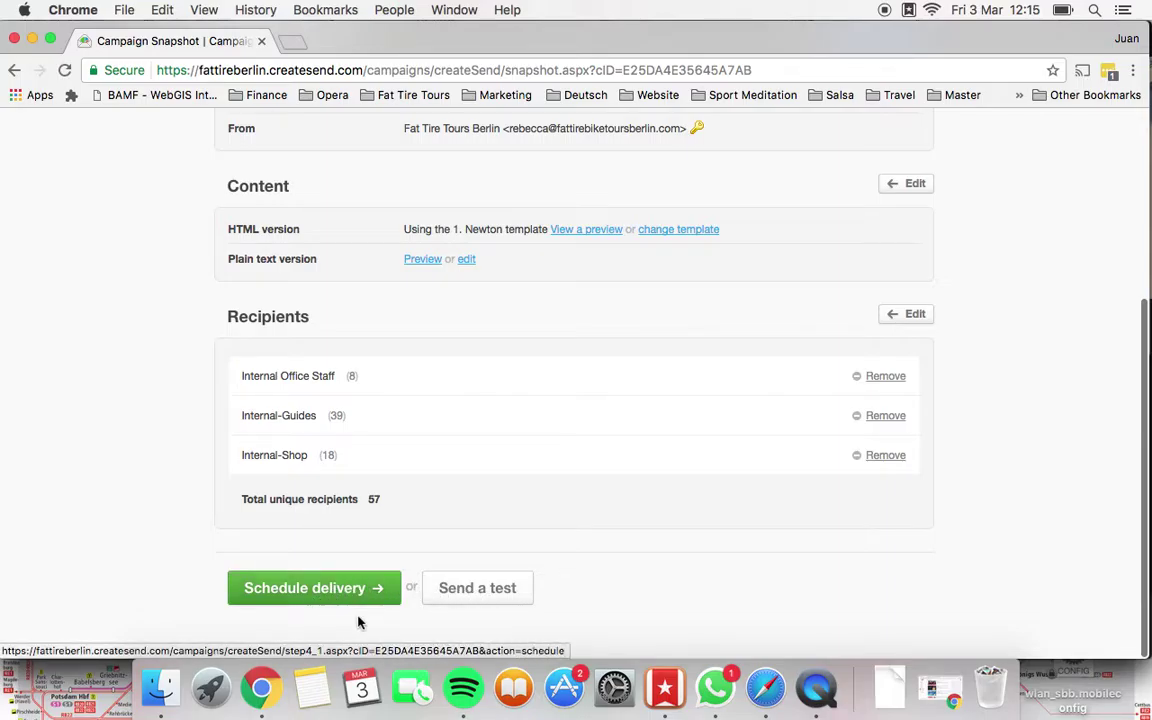
{"action": "left_click", "coordinate": [485, 590]}
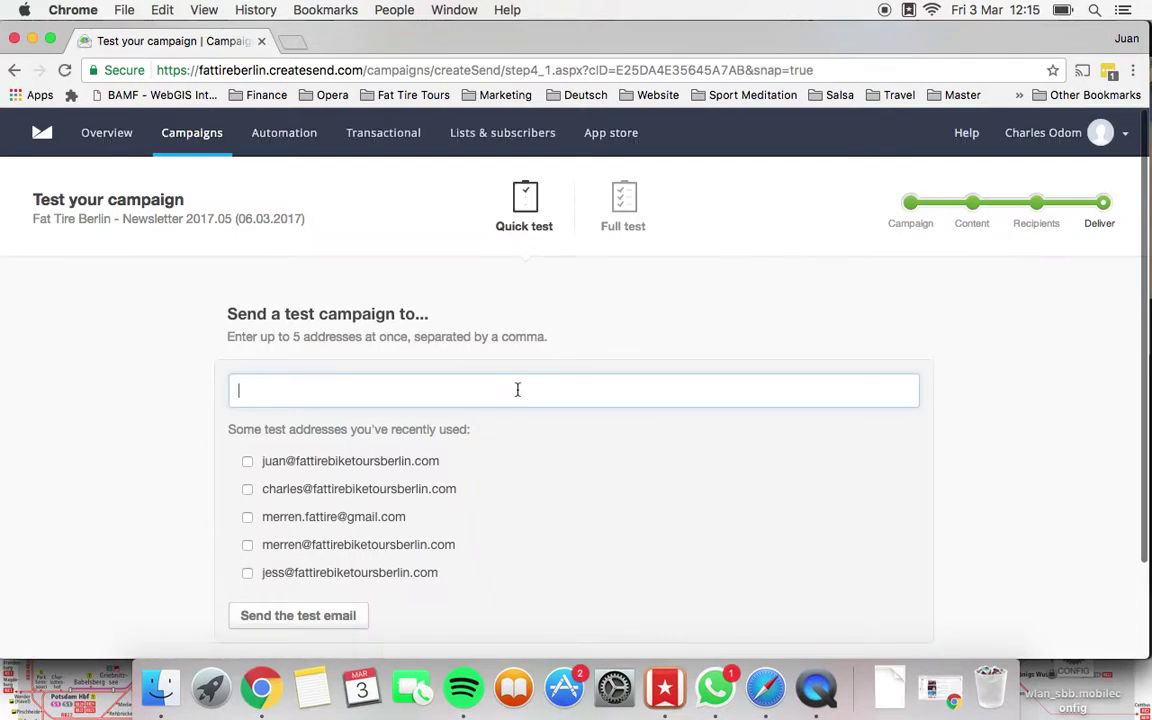
Send a test email to the first recently used test address
{"action": "left_click", "coordinate": [247, 462]}
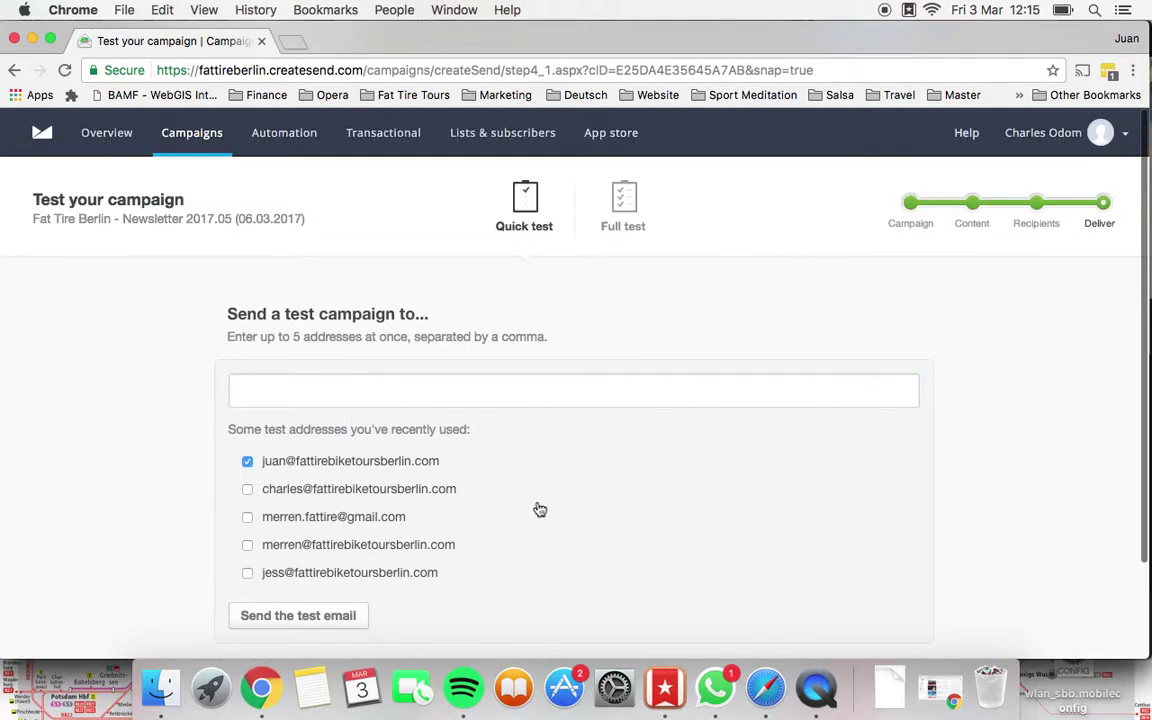
{"action": "scroll", "coordinate": [537, 506], "scroll_direction": "down", "scroll_amount": 2}
{"action": "scroll", "coordinate": [374, 536], "scroll_direction": "down", "scroll_amount": 2}
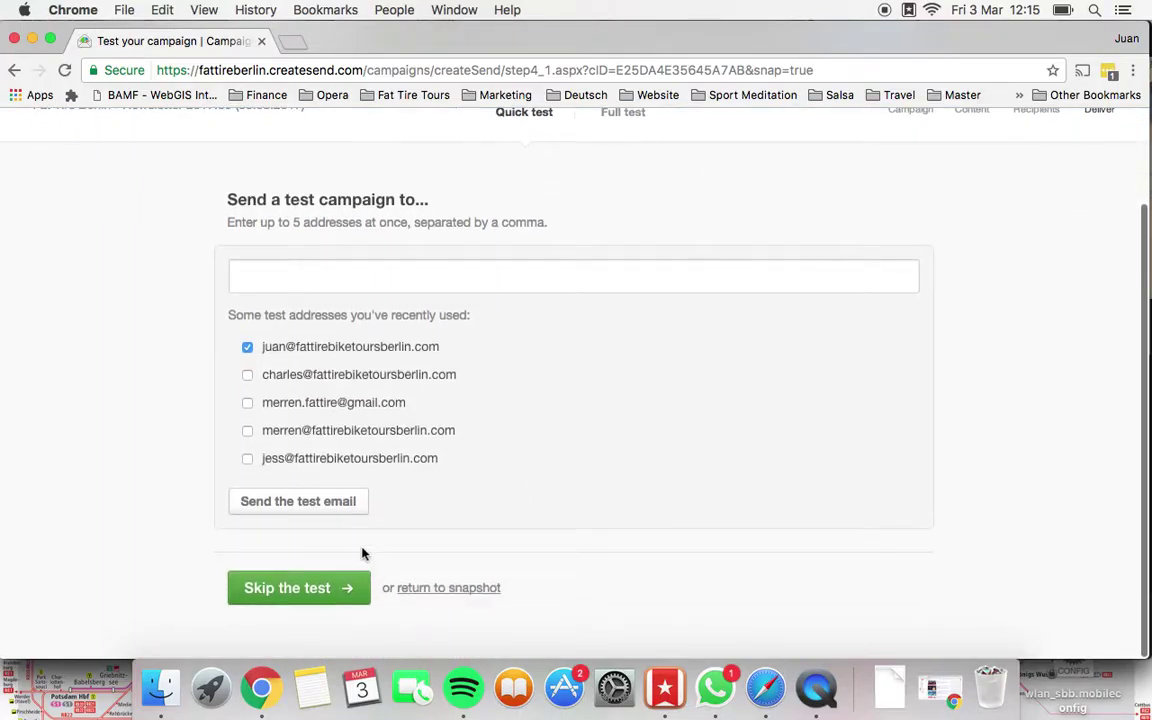
{"action": "left_click", "coordinate": [345, 510]}
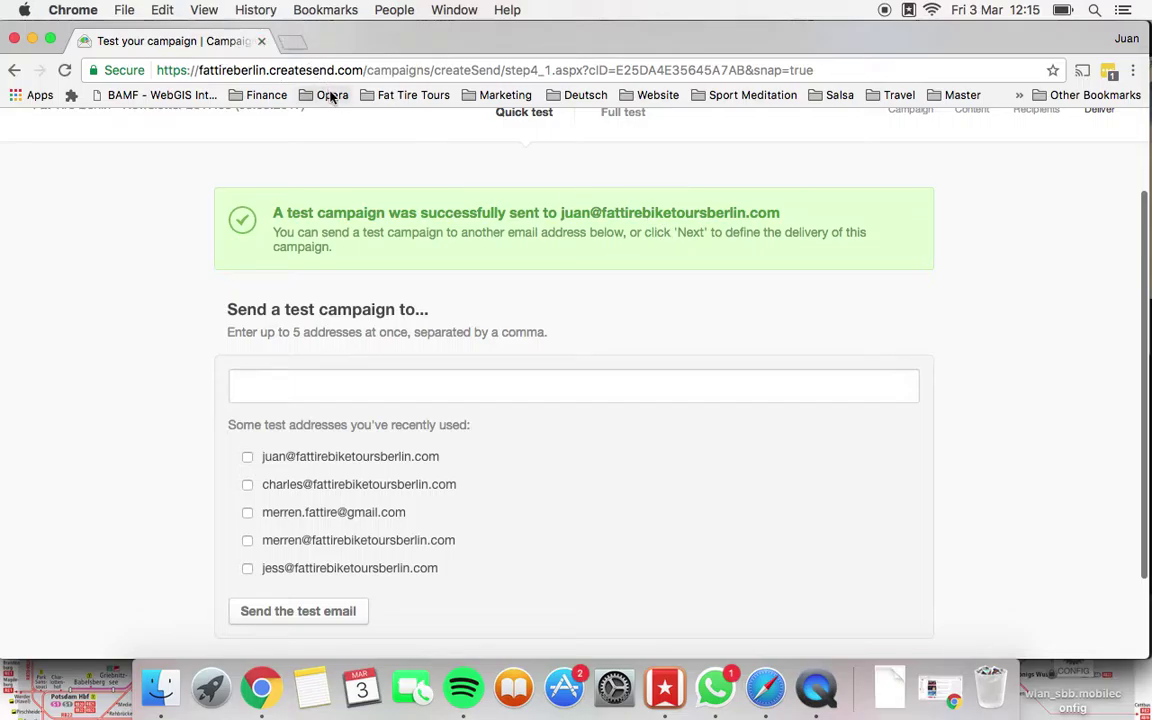
{"action": "scroll", "coordinate": [324, 144], "scroll_direction": "down", "scroll_amount": 1}
{"action": "scroll", "coordinate": [324, 144], "scroll_direction": "down", "scroll_amount": 3}
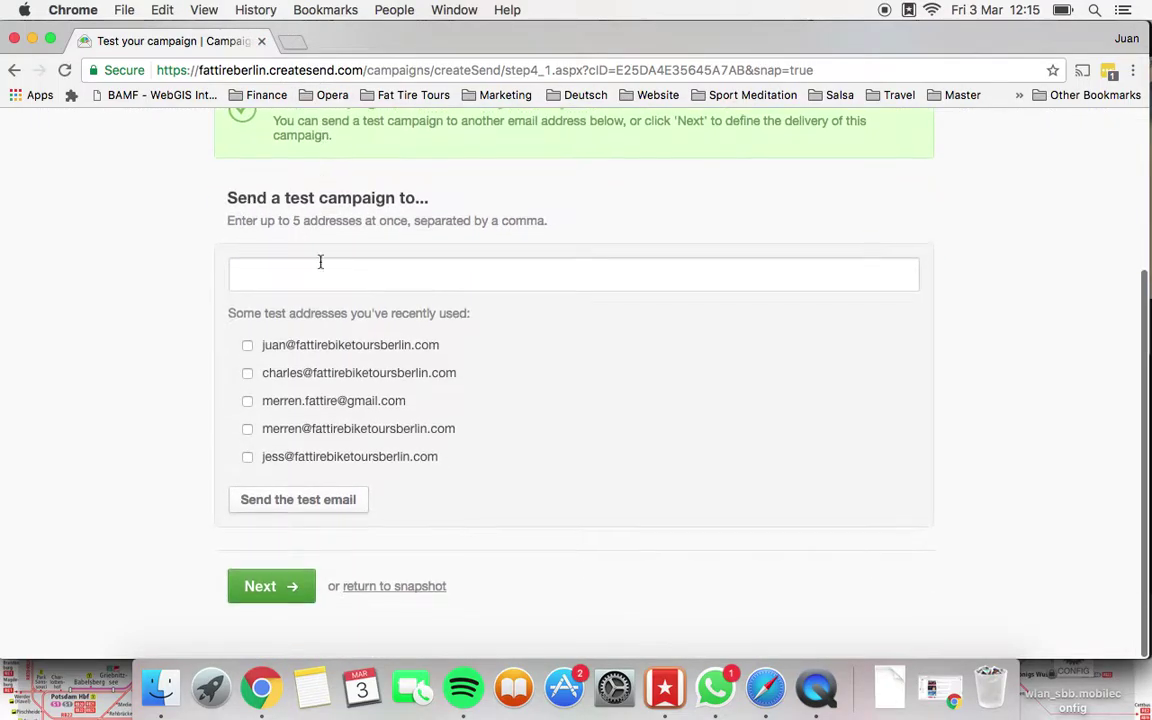
Continue to the delivery step and review its scheduling options
{"action": "left_click", "coordinate": [268, 598]}
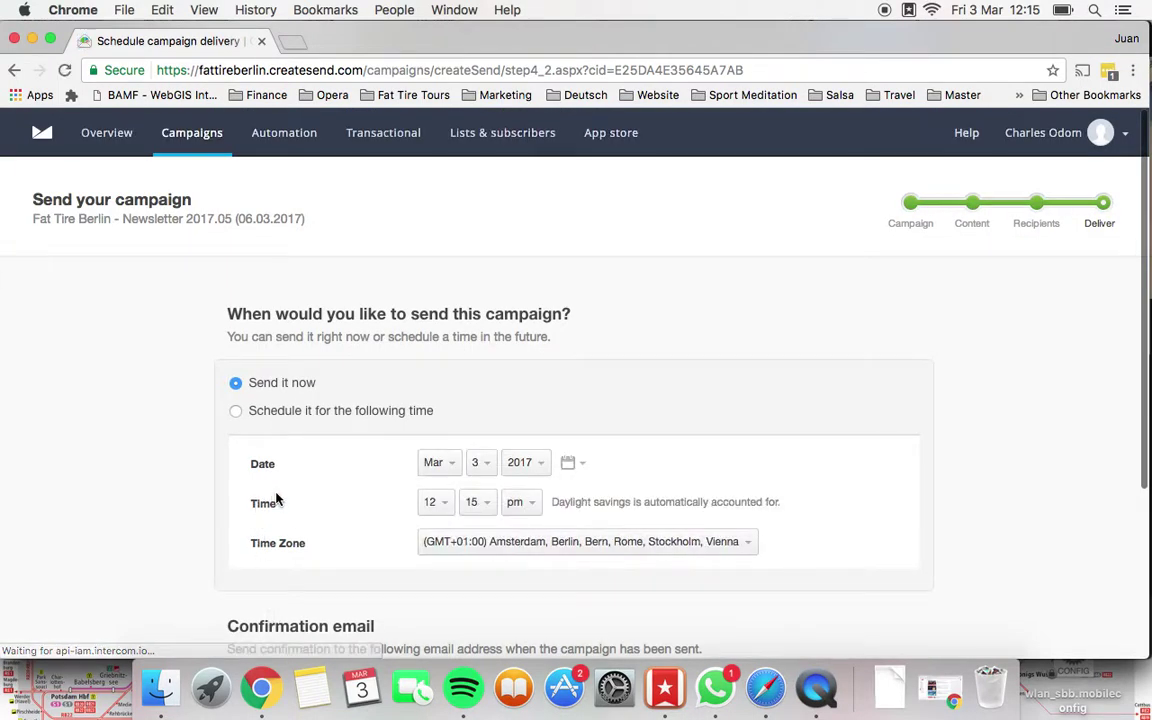
{"action": "scroll", "coordinate": [278, 500], "scroll_direction": "down", "scroll_amount": 1}
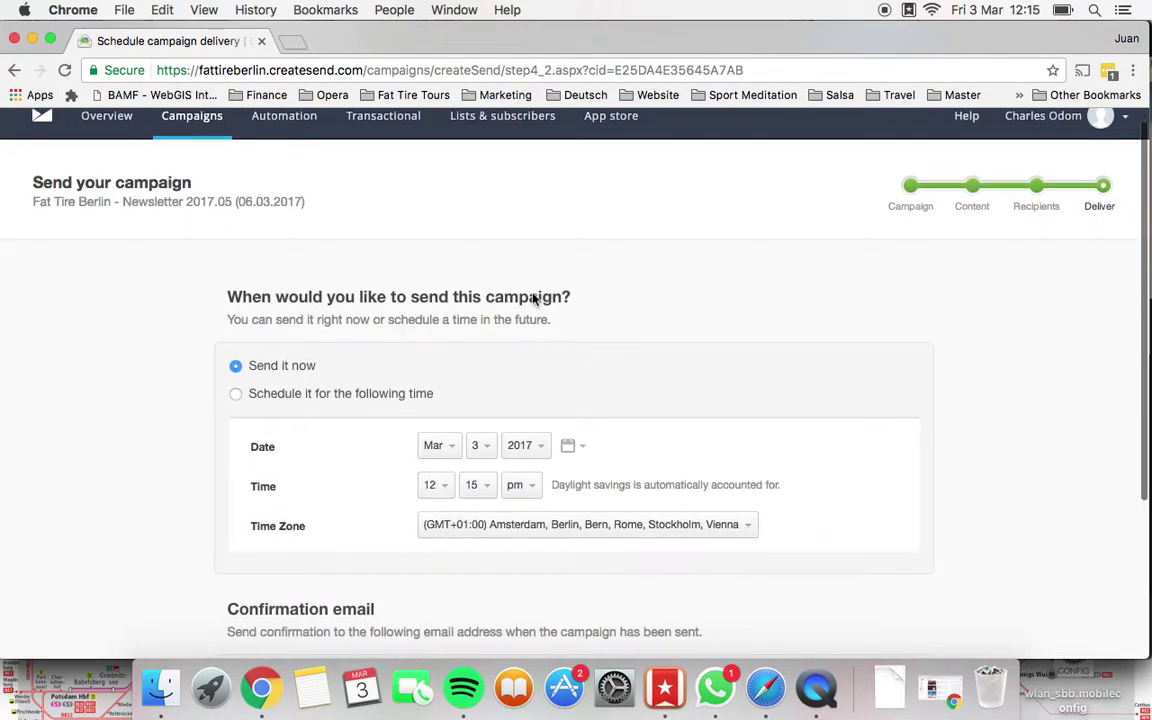
{"action": "scroll", "coordinate": [962, 432], "scroll_direction": "down", "scroll_amount": 5}
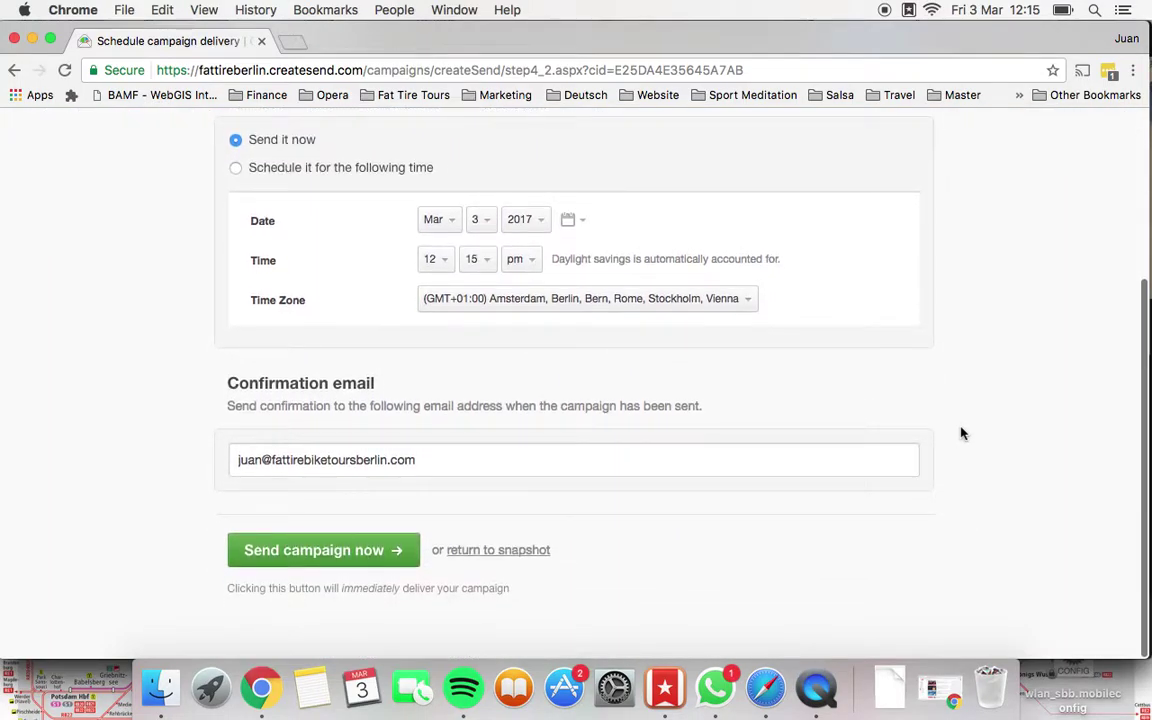
{"action": "scroll", "coordinate": [962, 432], "scroll_direction": "up", "scroll_amount": 2}
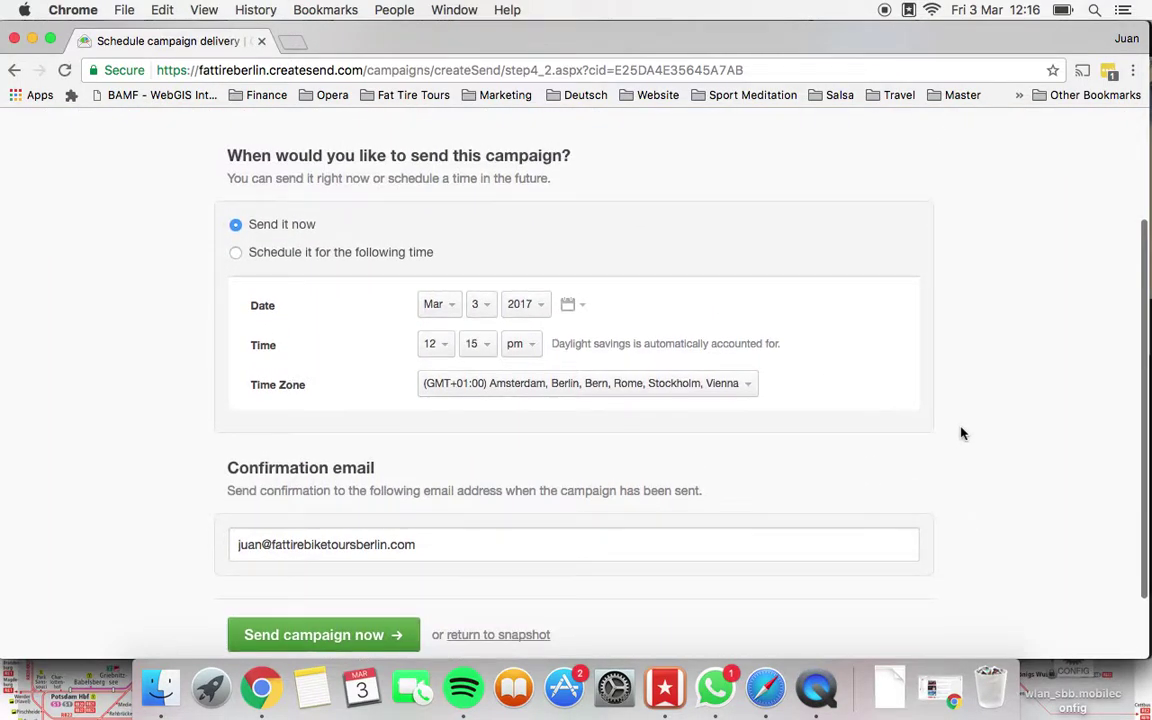
{"action": "scroll", "coordinate": [962, 432], "scroll_direction": "up", "scroll_amount": 1}
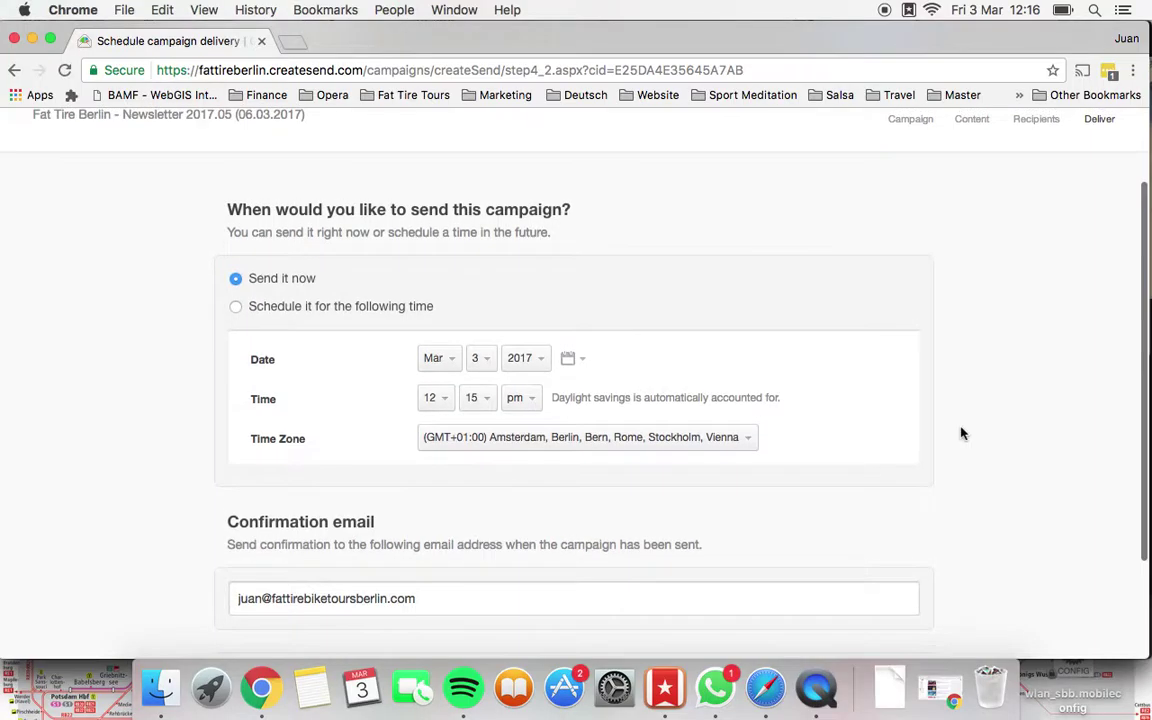
{"action": "scroll", "coordinate": [962, 432], "scroll_direction": "down", "scroll_amount": 1}
Set the scheduled send time to March 6 at 5:00 pm
{"action": "left_click", "coordinate": [476, 343]}
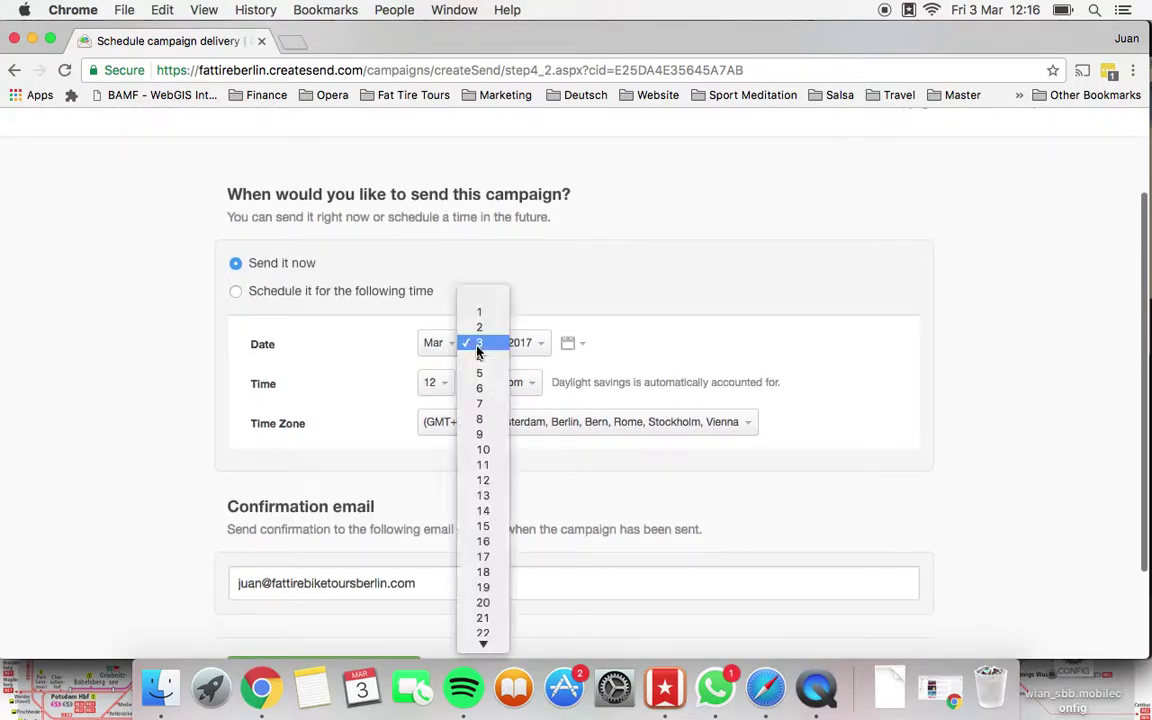
{"action": "left_click", "coordinate": [480, 389]}
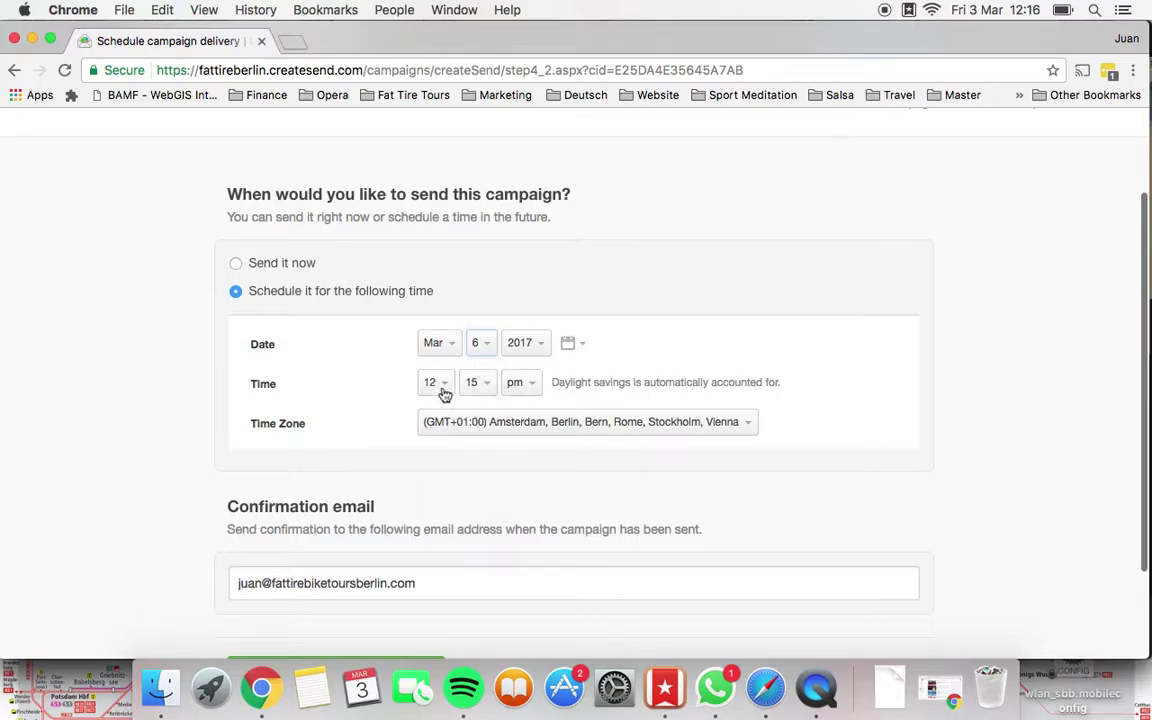
{"action": "left_click", "coordinate": [440, 384]}
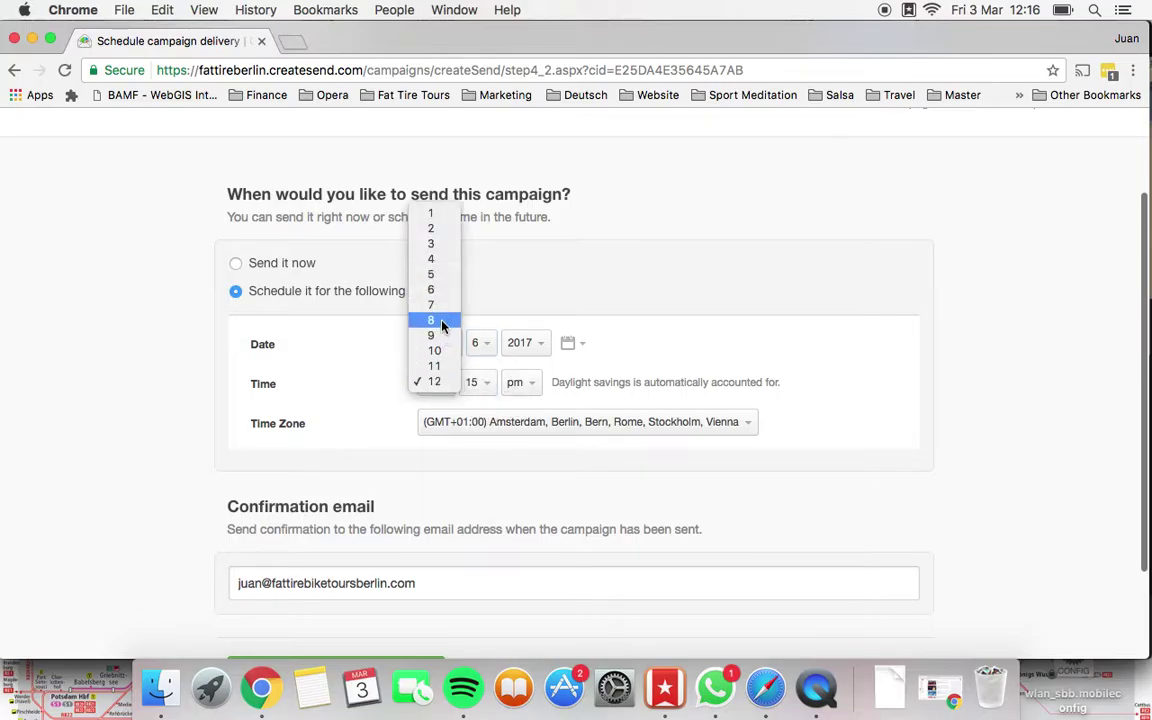
{"action": "left_click", "coordinate": [431, 274]}
{"action": "left_click", "coordinate": [478, 384]}
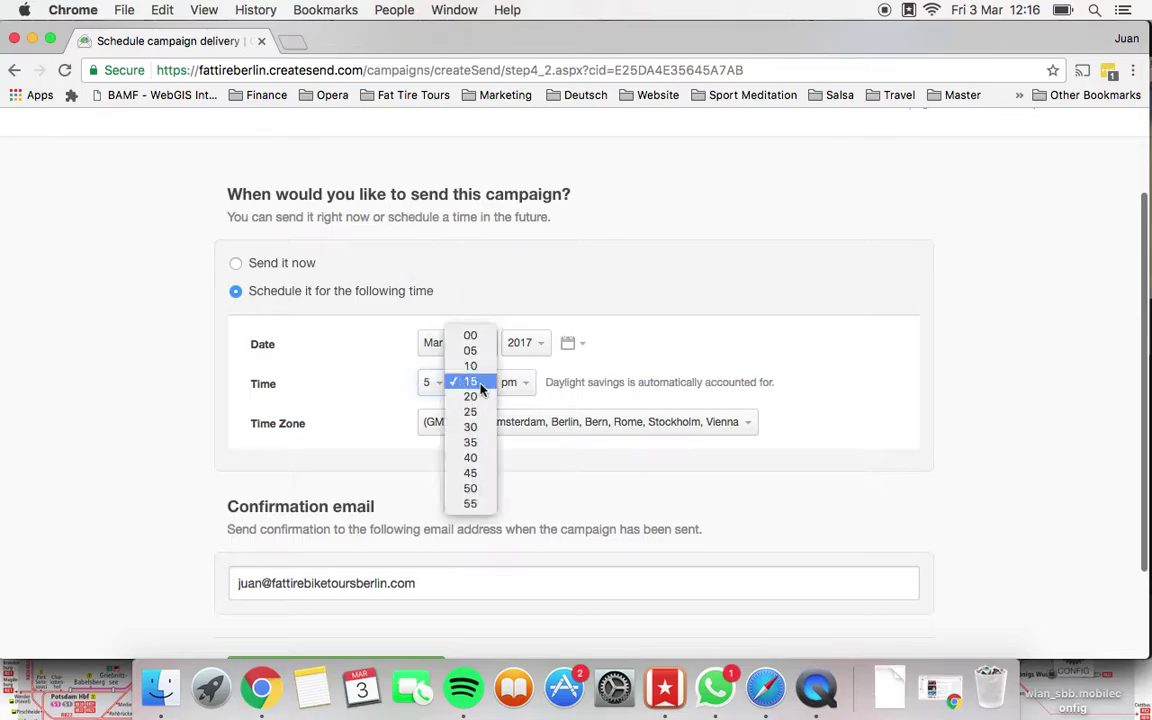
{"action": "left_click", "coordinate": [480, 337]}
{"action": "scroll", "coordinate": [750, 445], "scroll_direction": "down", "scroll_amount": 2}
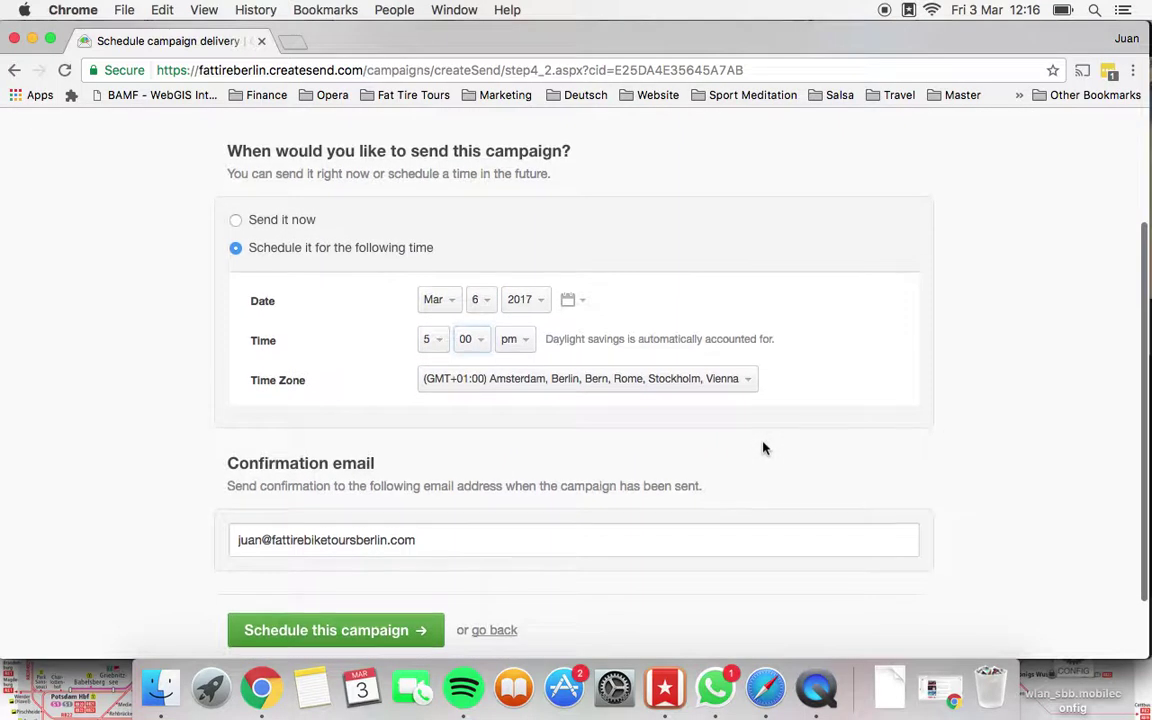
{"action": "scroll", "coordinate": [831, 468], "scroll_direction": "down", "scroll_amount": 2}
{"action": "scroll", "coordinate": [830, 466], "scroll_direction": "down", "scroll_amount": 1}
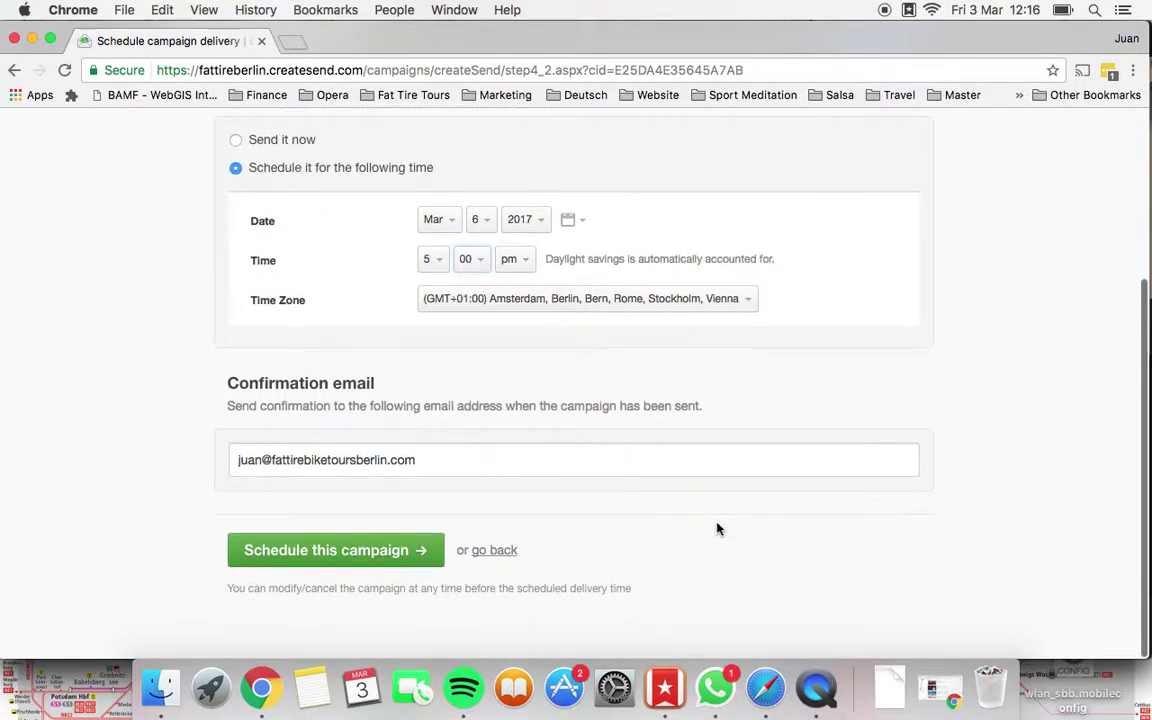
Change the name part of the confirmation email address and schedule the campaign
{"action": "left_click", "coordinate": [264, 461]}
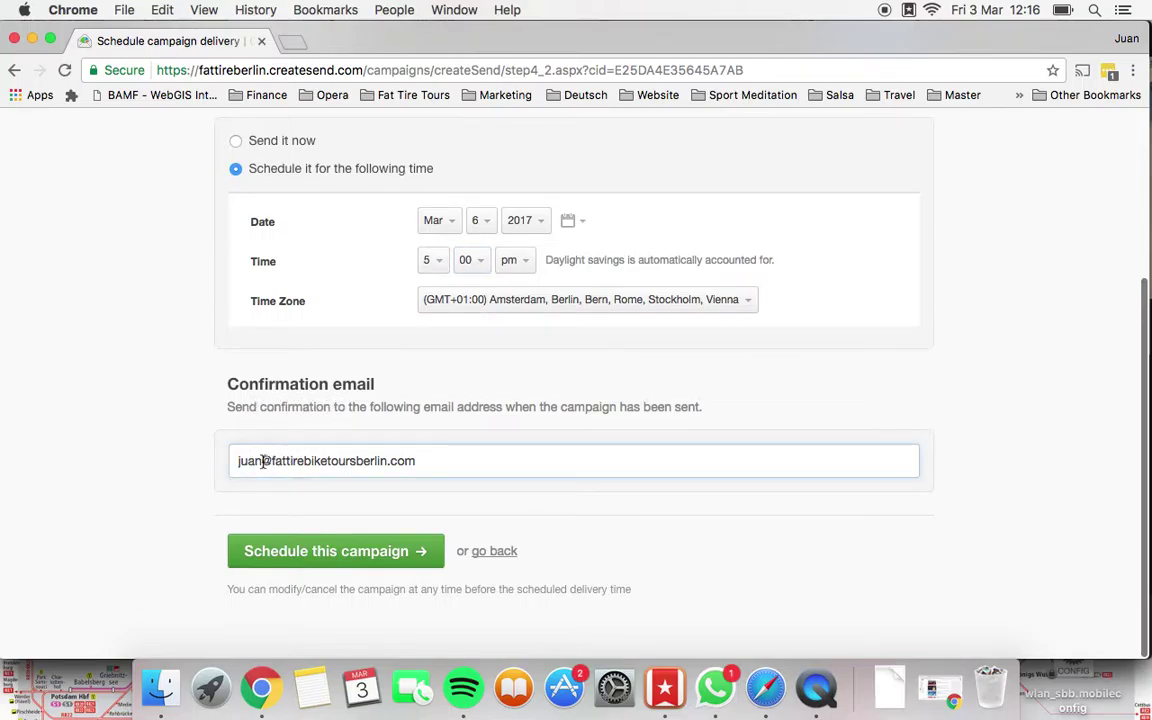
{"action": "left_click_drag", "start_coordinate": [264, 461], "coordinate": [226, 463]}
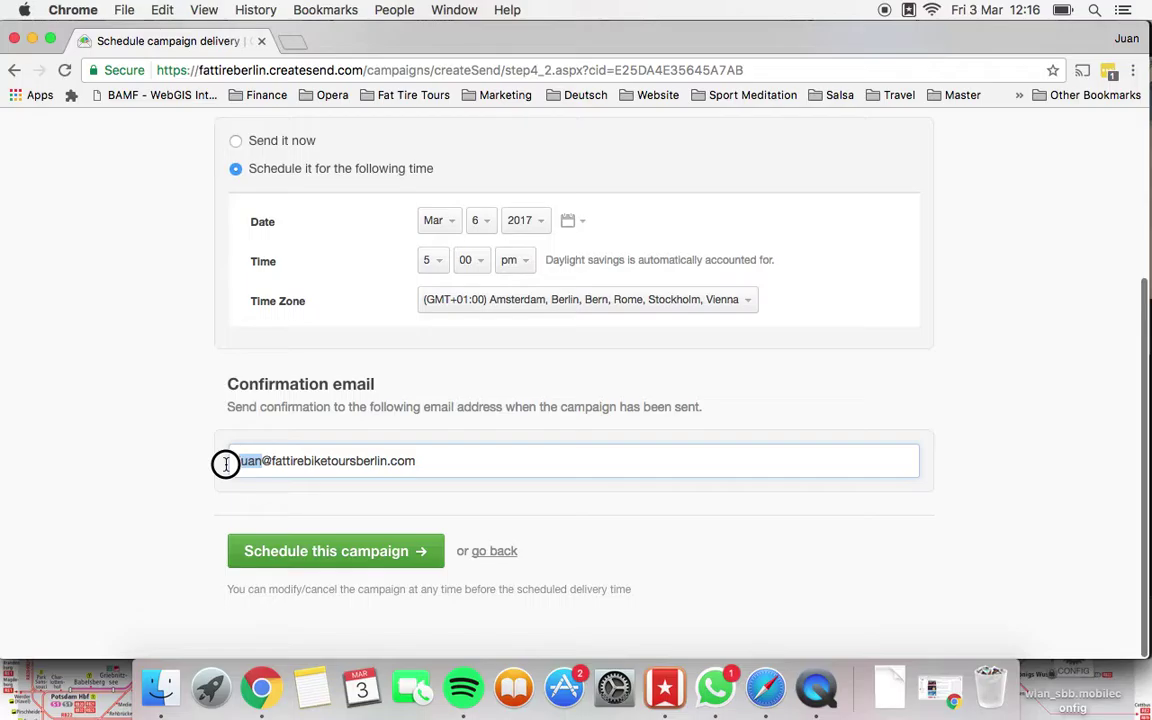
{"action": "type", "text": "reb"}
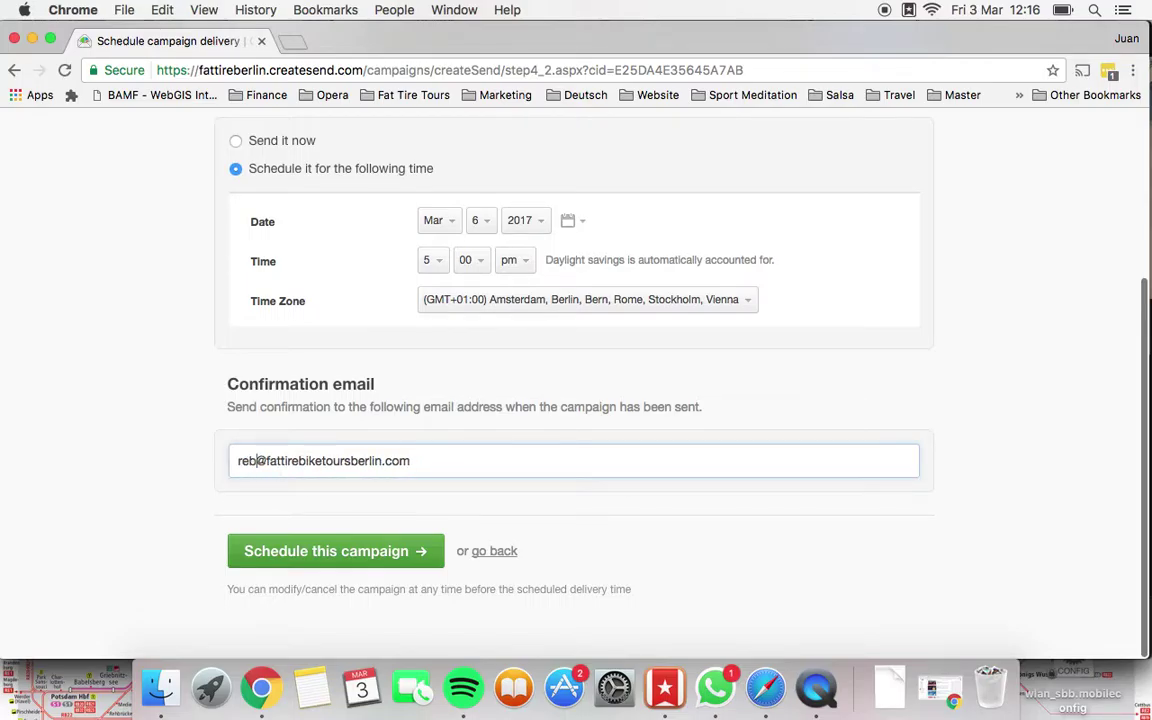
{"action": "type", "text": "ev"}
{"action": "key", "text": "BackSpace"}
{"action": "type", "text": "c"}
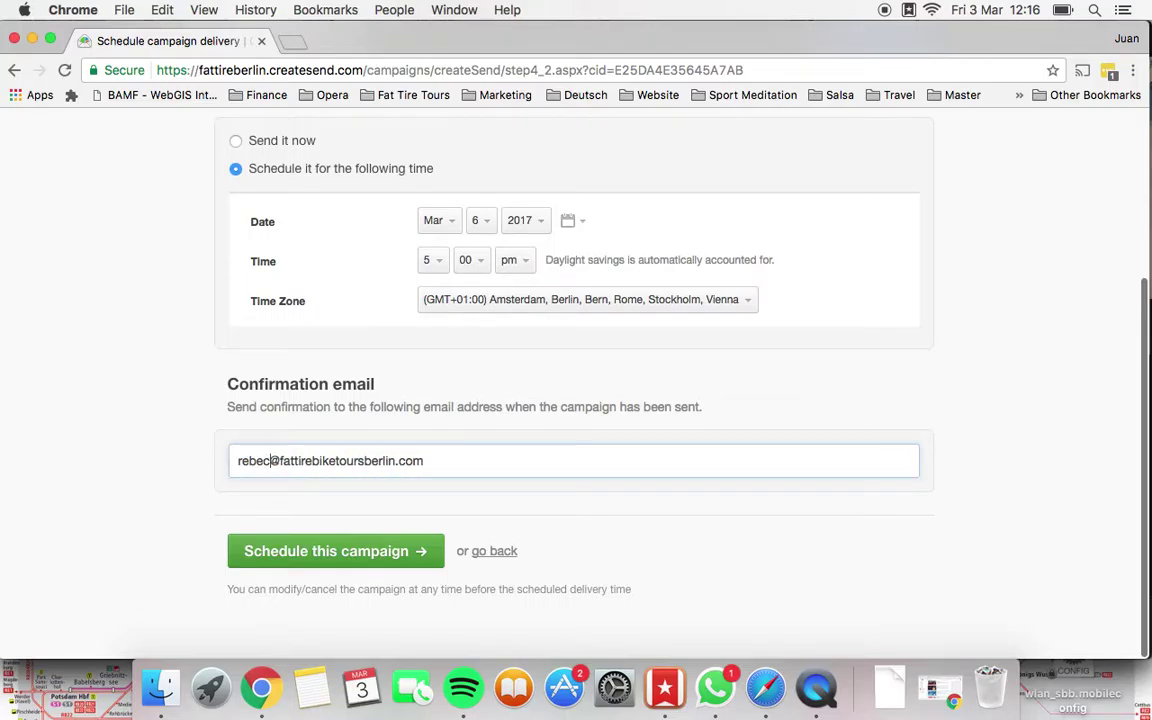
{"action": "type", "text": "ca"}
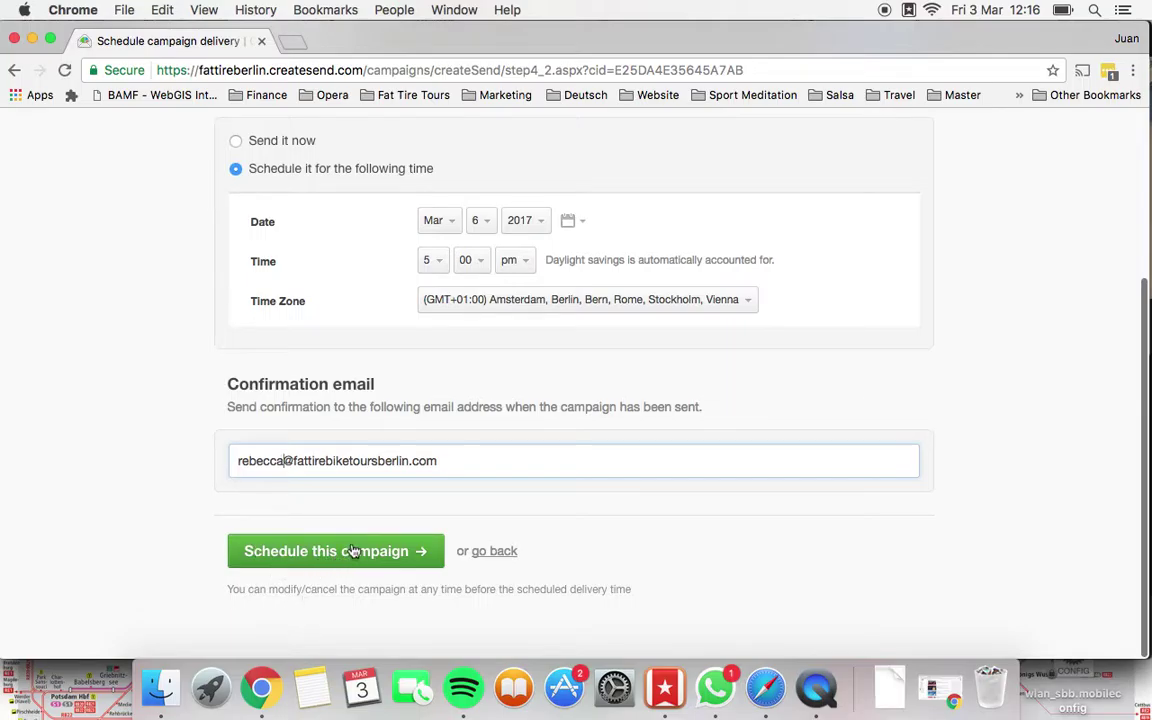
{"action": "left_click", "coordinate": [390, 556]}
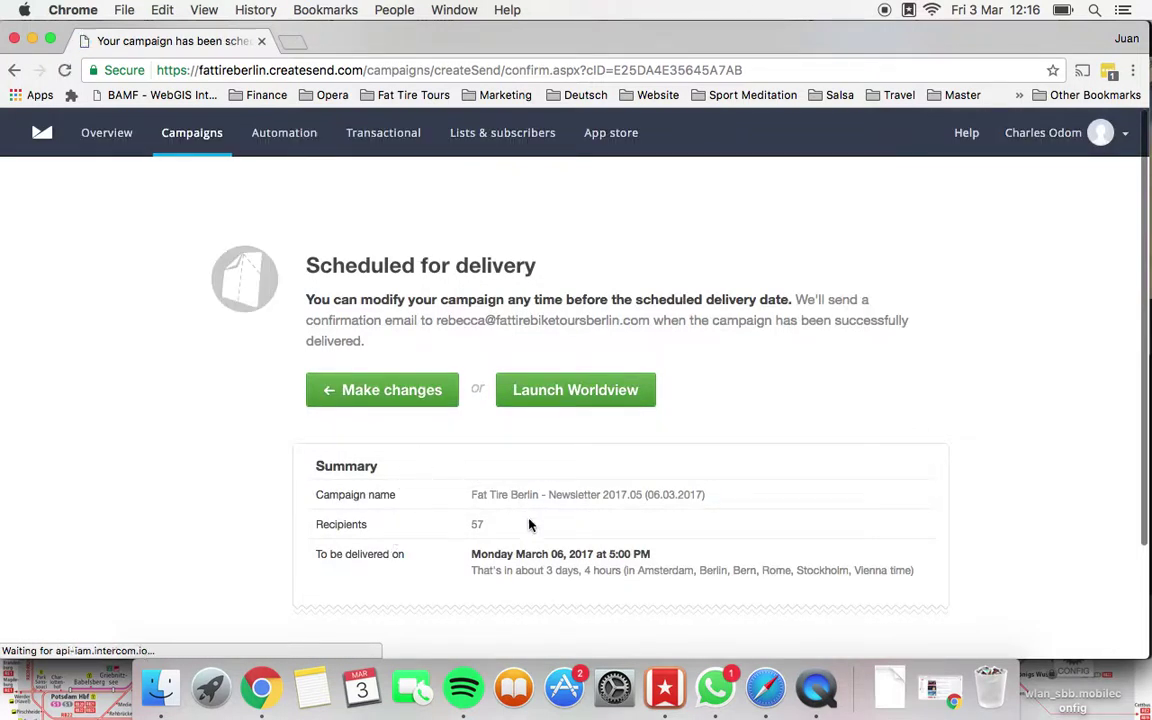
Scroll through the delivery summary showing 57 recipients on Monday March 06, 2017 at 5:00 PM
{"action": "scroll", "coordinate": [533, 525], "scroll_direction": "down", "scroll_amount": 1}
{"action": "scroll", "coordinate": [535, 530], "scroll_direction": "down", "scroll_amount": 1}
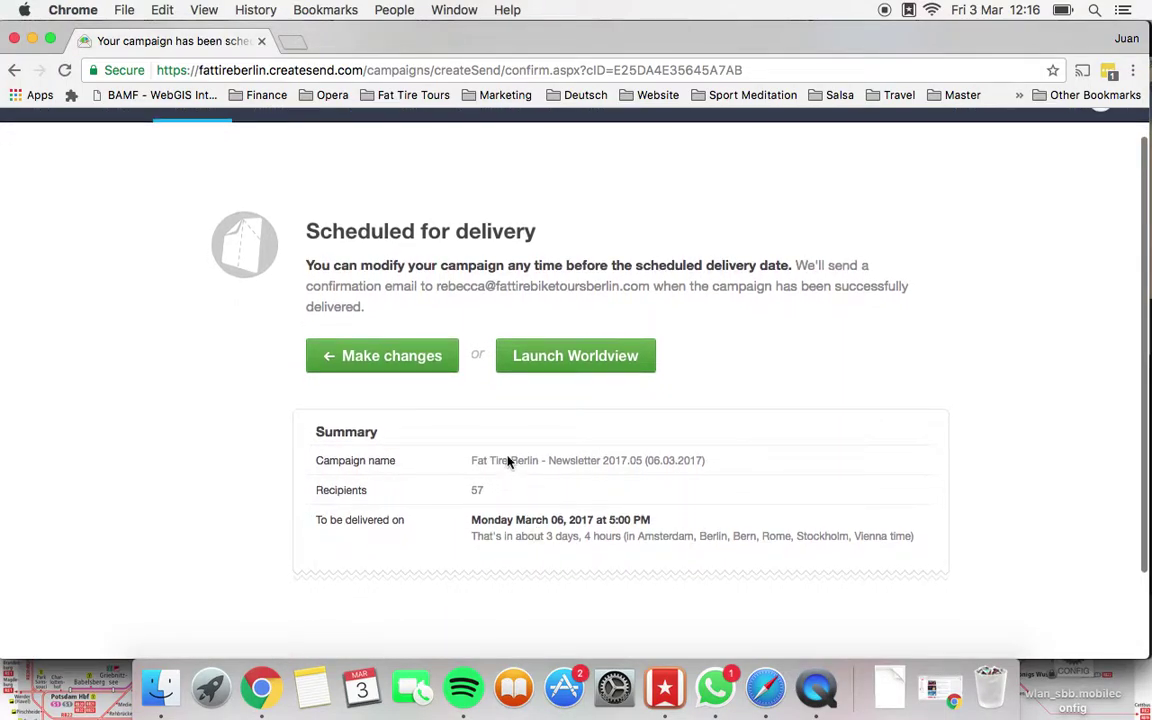
{"action": "scroll", "coordinate": [512, 434], "scroll_direction": "down", "scroll_amount": 1}
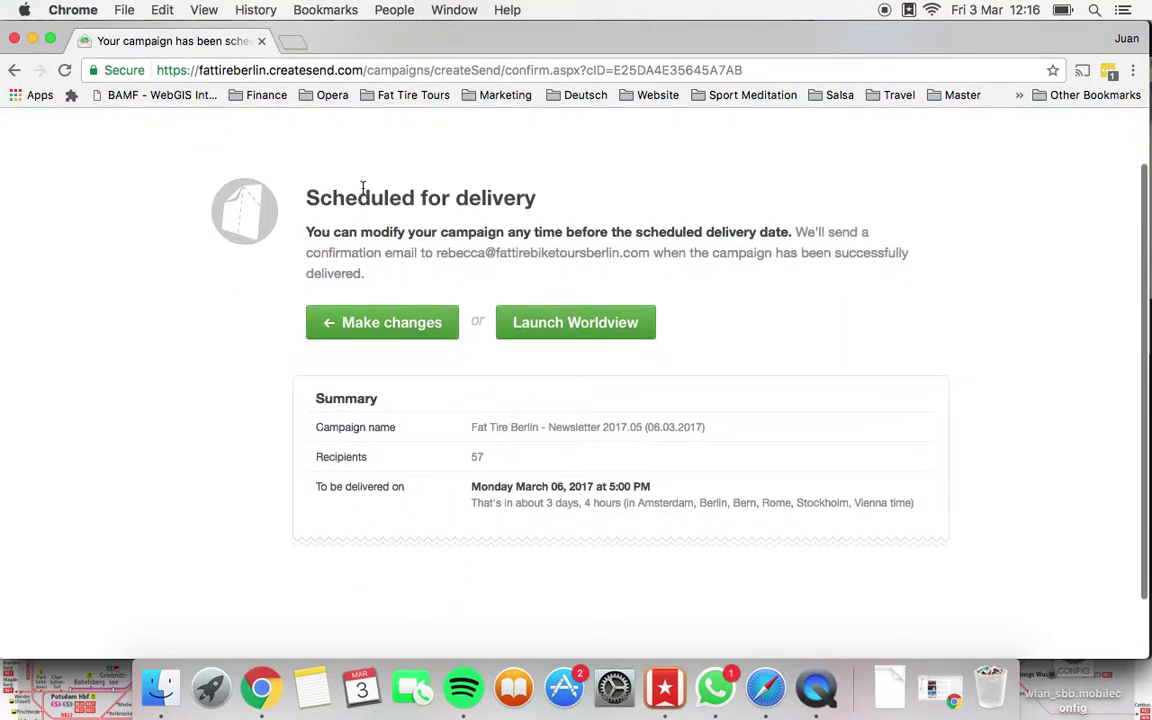